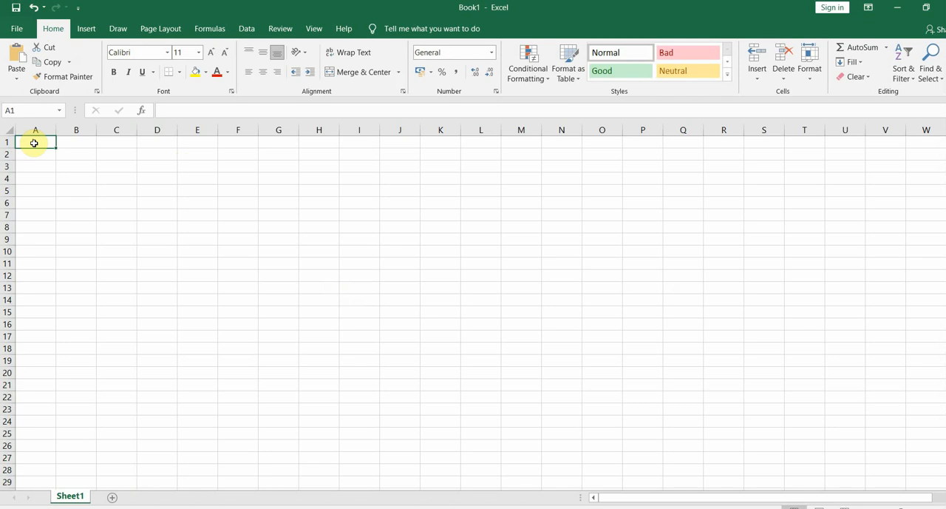
Enter the column headers Concentration in cell A1 and Absorbance in cell B1
{"action": "left_click", "coordinate": [74, 136]}
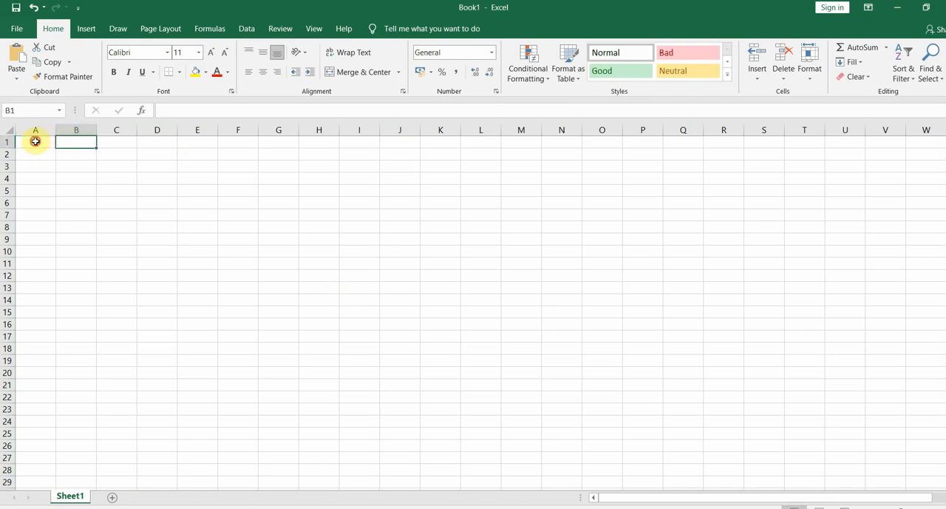
{"action": "left_click", "coordinate": [35, 141]}
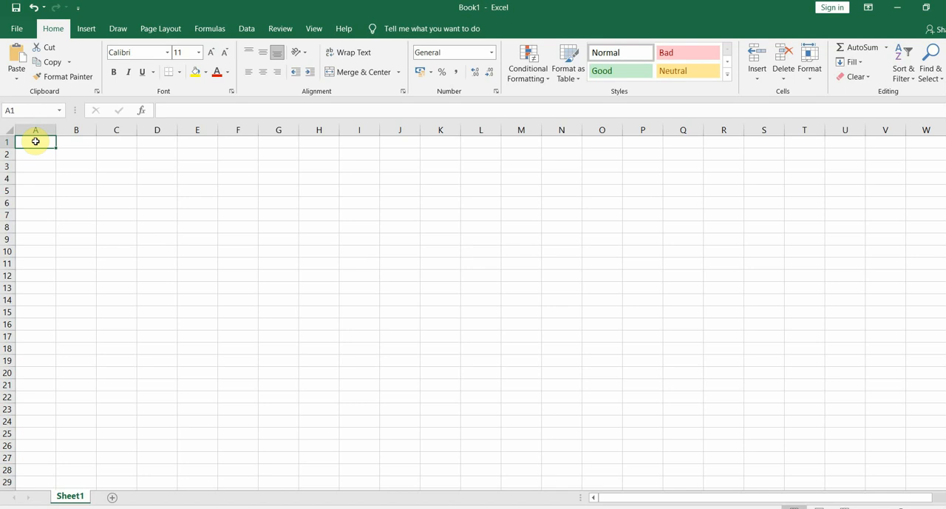
{"action": "type", "text": "Concentration"}
{"action": "left_click", "coordinate": [82, 141]}
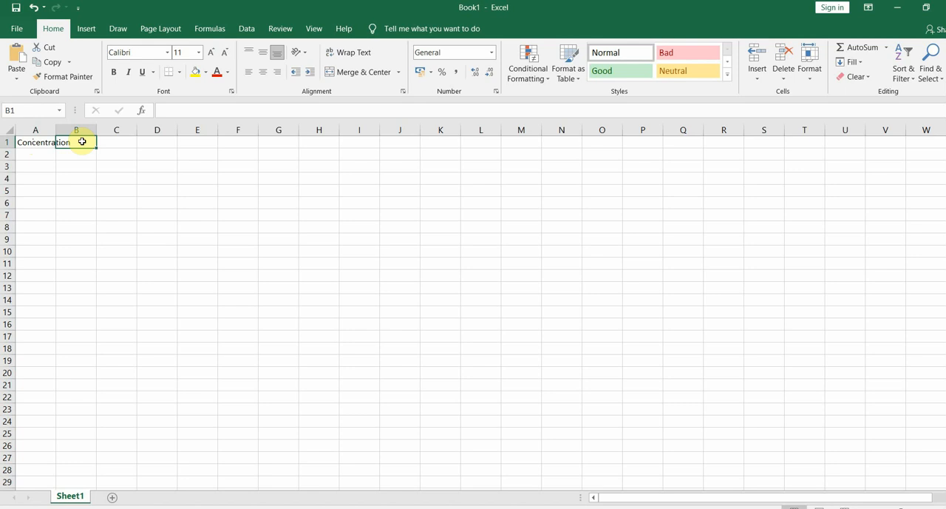
{"action": "type", "text": "Absor"}
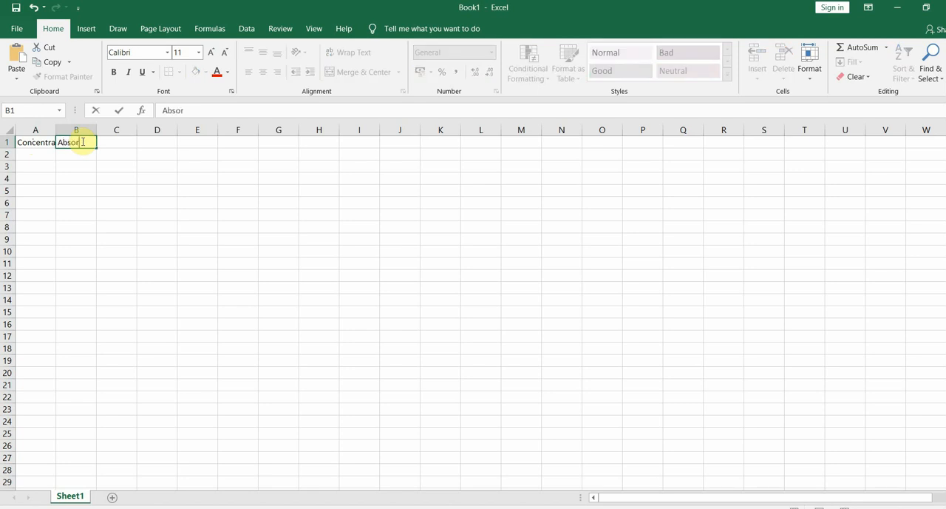
{"action": "type", "text": "bance"}
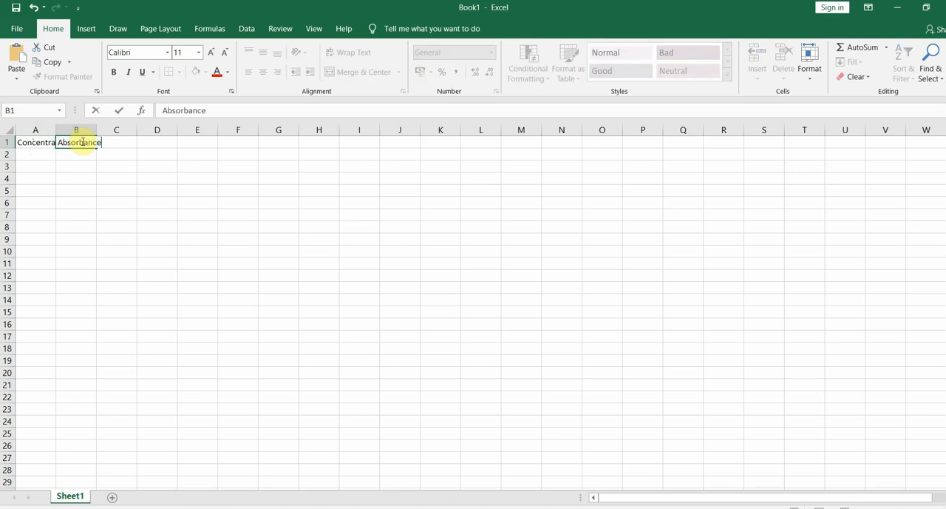
Copy the values from the Word document's table into Excel, placing absorbances in B2:B5 and concentrations in A2:A5
{"action": "left_click", "coordinate": [39, 152]}
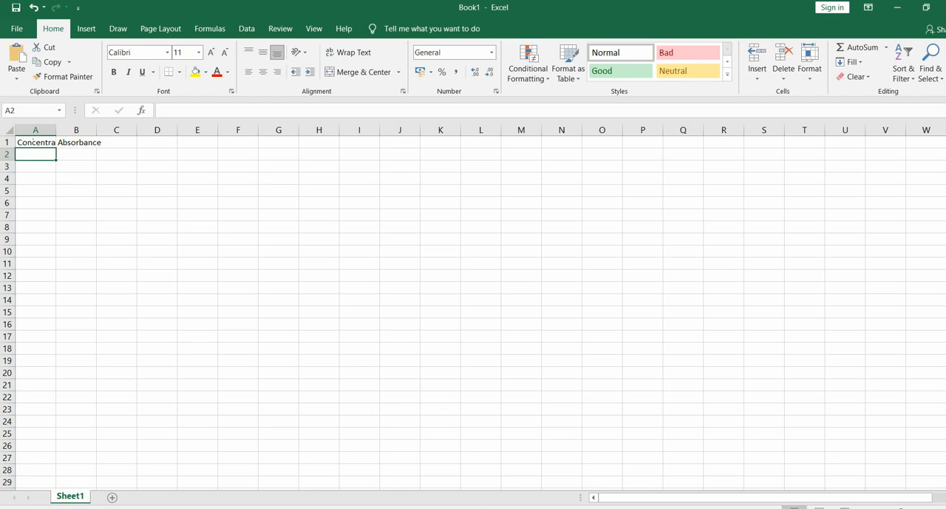
{"action": "left_click", "coordinate": [385, 507]}
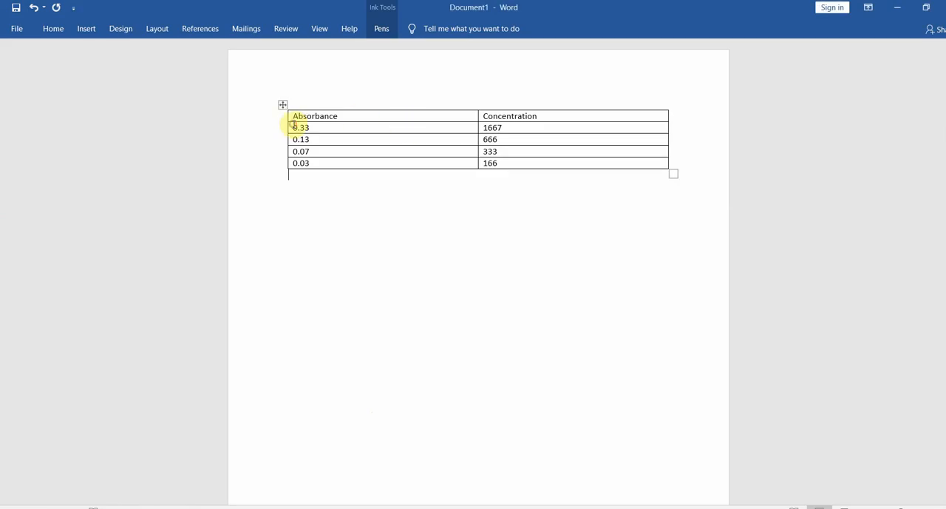
{"action": "key", "text": "alt+Tab"}
{"action": "left_click", "coordinate": [78, 155]}
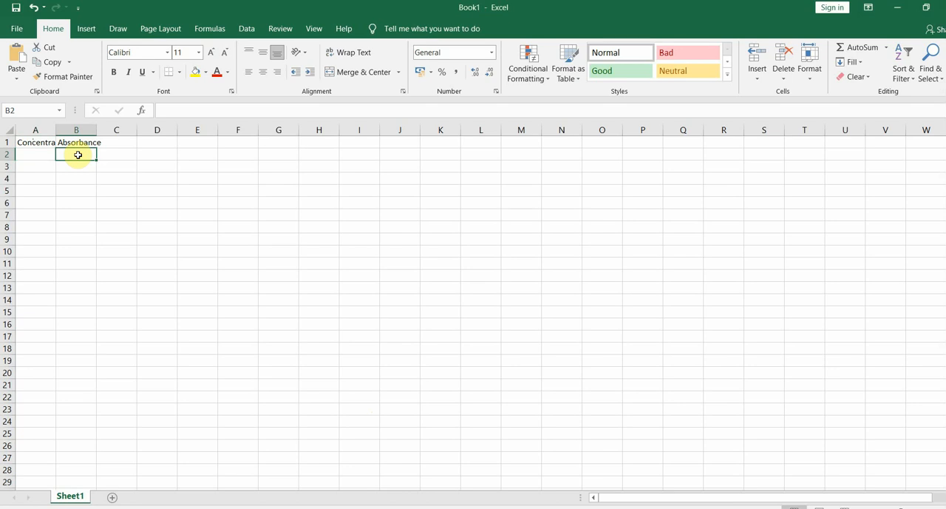
{"action": "type", "text": "1667\t0.33 666\t0.13 333\t0.07 166\t0.03"}
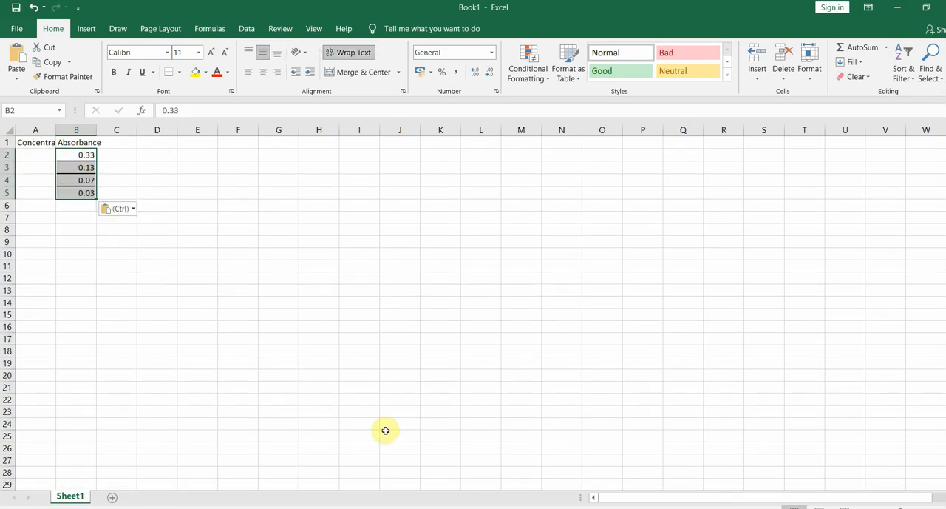
{"action": "left_click", "coordinate": [105, 266]}
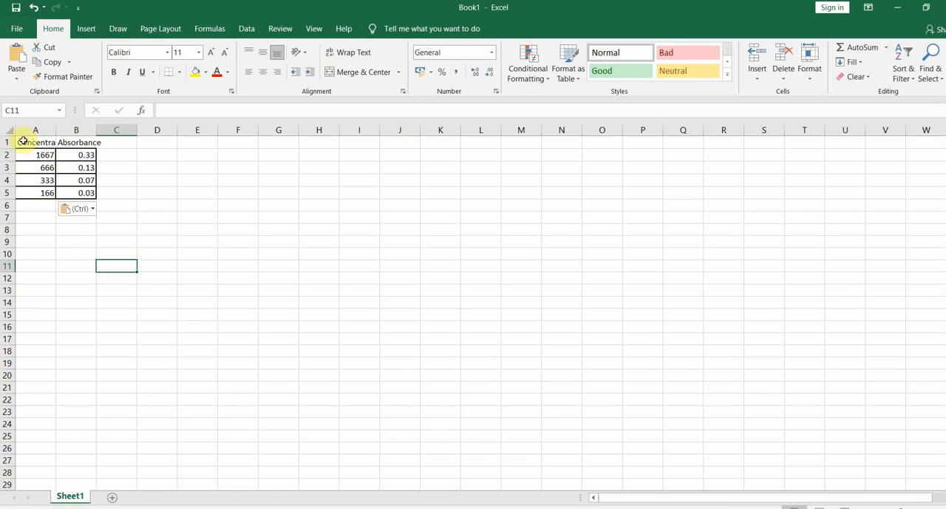
Insert a markers-only scatter chart from the concentration and absorbance data in A1:B5
{"action": "left_click_drag", "start_coordinate": [23, 140], "coordinate": [75, 195]}
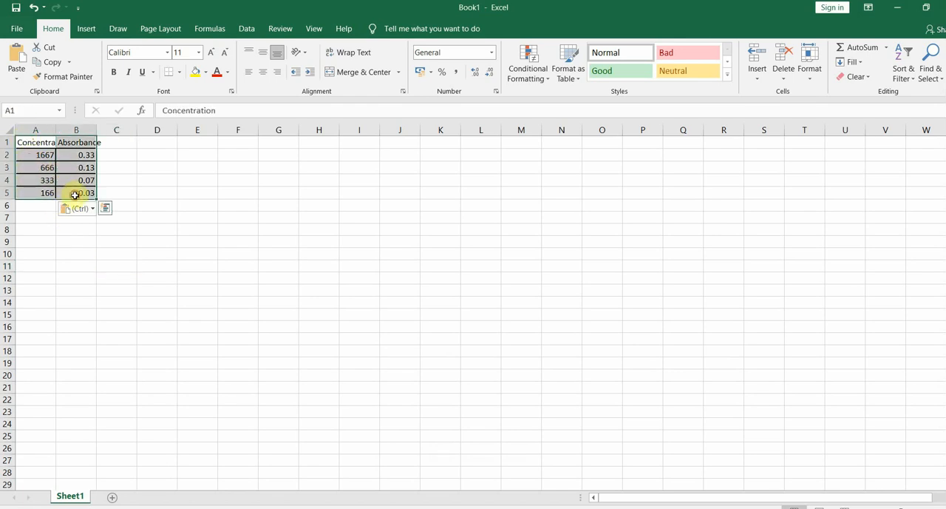
{"action": "left_click", "coordinate": [87, 29]}
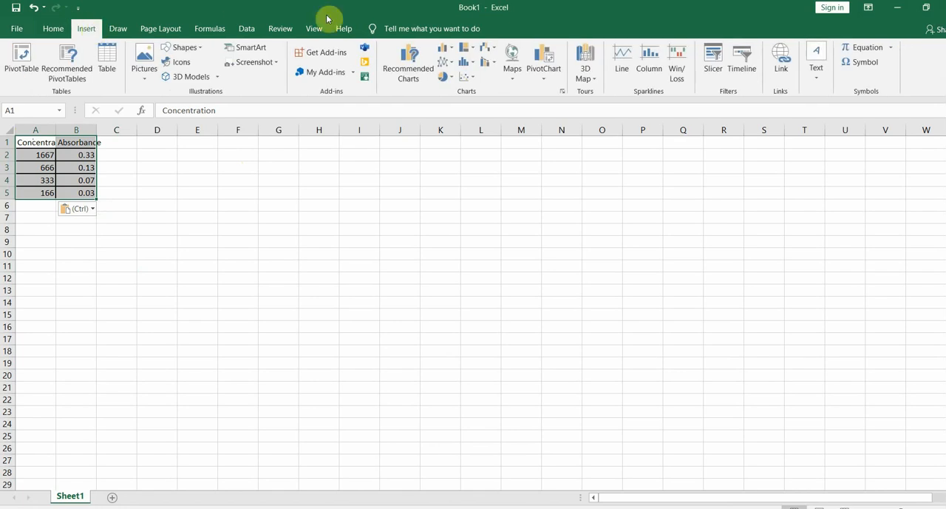
{"action": "left_click", "coordinate": [472, 78]}
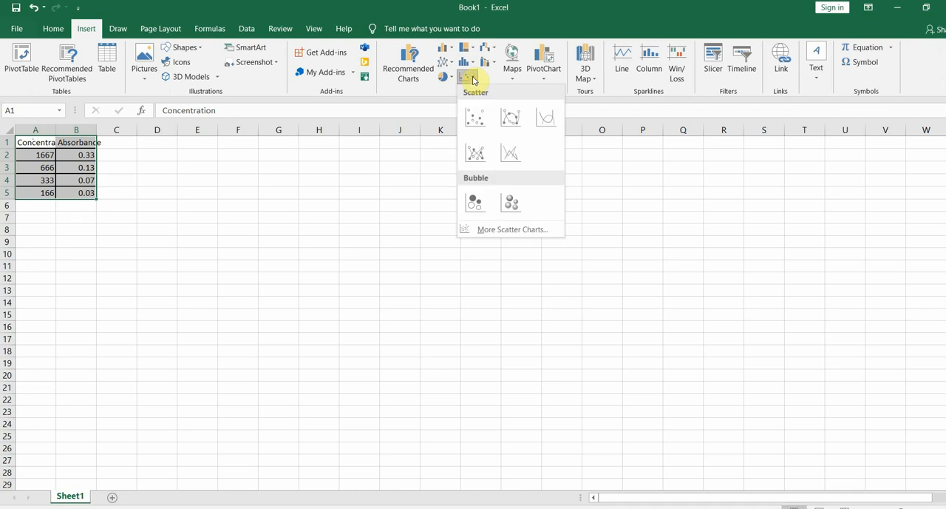
{"action": "left_click", "coordinate": [477, 122]}
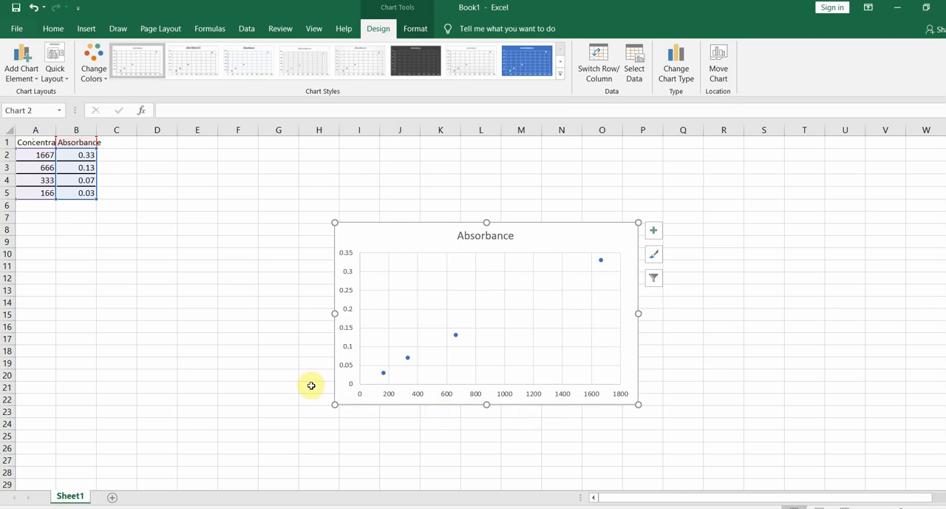
Add axis titles to the scatter chart and rename the vertical axis title Absorbance
{"action": "left_click", "coordinate": [655, 234]}
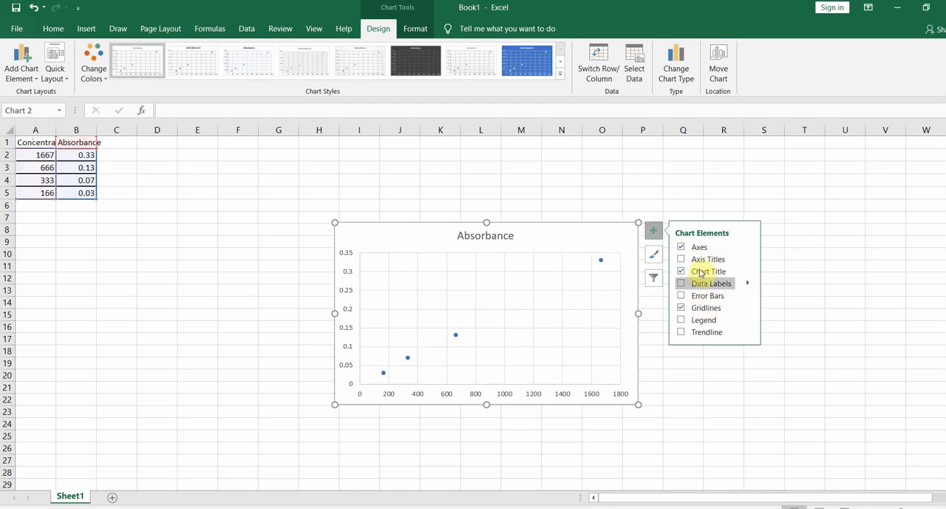
{"action": "left_click", "coordinate": [700, 260]}
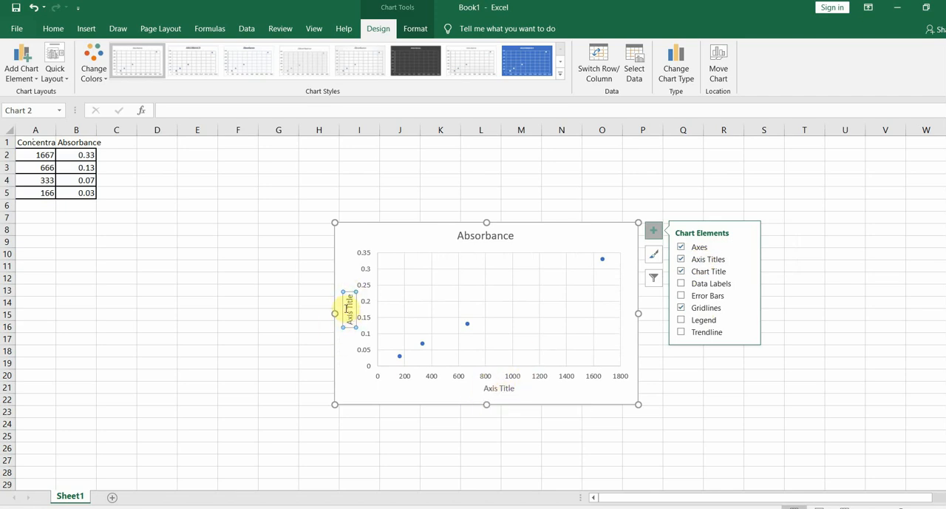
{"action": "left_click", "coordinate": [349, 313]}
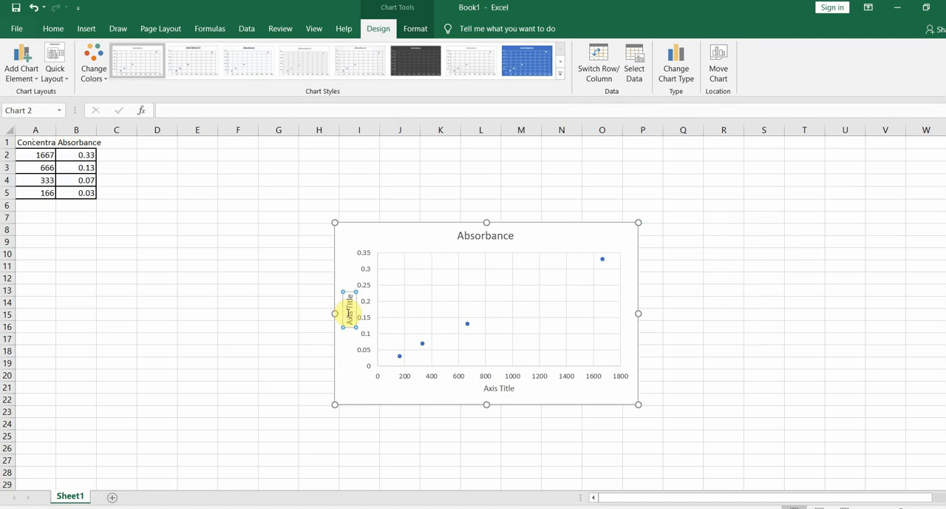
{"action": "key", "text": "Delete"}
{"action": "key", "text": "Delete"}
{"action": "key", "text": "Delete"}
{"action": "key", "text": "Delete"}
{"action": "key", "text": "Delete"}
{"action": "key", "text": "Delete"}
{"action": "key", "text": "BackSpace"}
{"action": "key", "text": "BackSpace"}
{"action": "key", "text": "BackSpace"}
{"action": "key", "text": "BackSpace"}
{"action": "type", "text": "Absorbance"}
Rename the chart's horizontal axis title as "concentration (ng/ml)"
{"action": "left_click", "coordinate": [492, 387]}
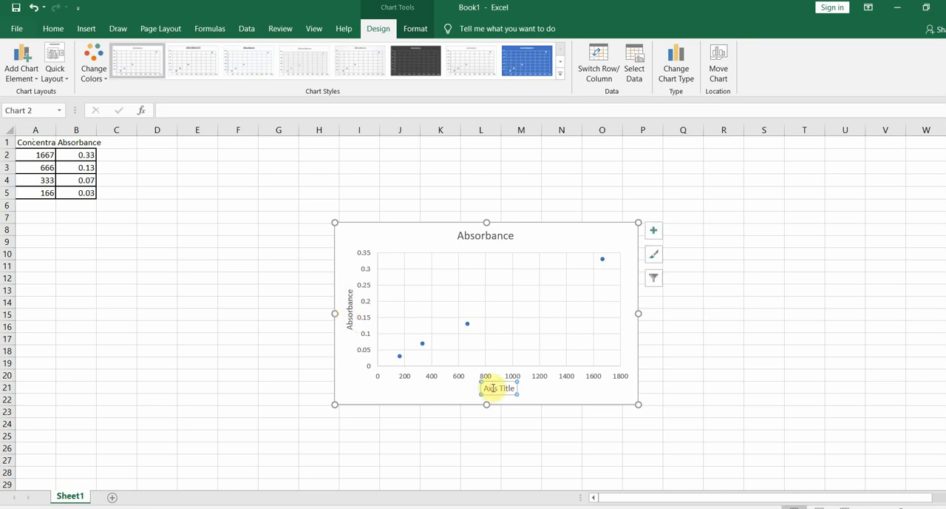
{"action": "left_click", "coordinate": [486, 388]}
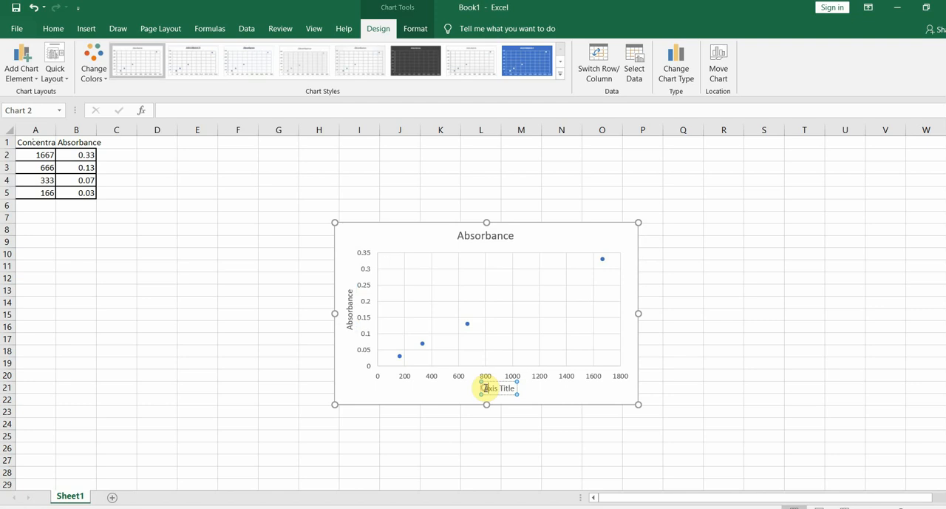
{"action": "key", "text": "Delete"}
{"action": "key", "text": "Delete"}
{"action": "key", "text": "Delete"}
{"action": "key", "text": "Delete"}
{"action": "key", "text": "Delete"}
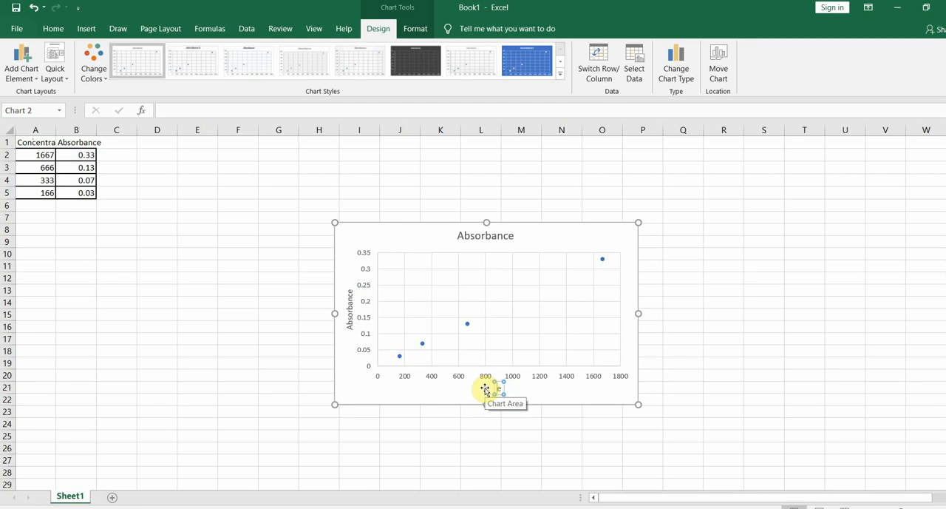
{"action": "type", "text": "concentration"}
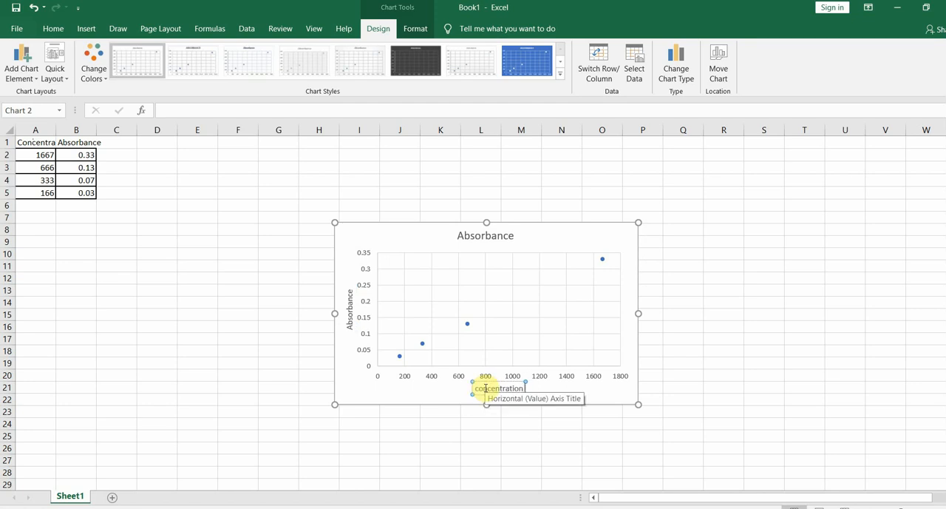
{"action": "type", "text": " (ng"}
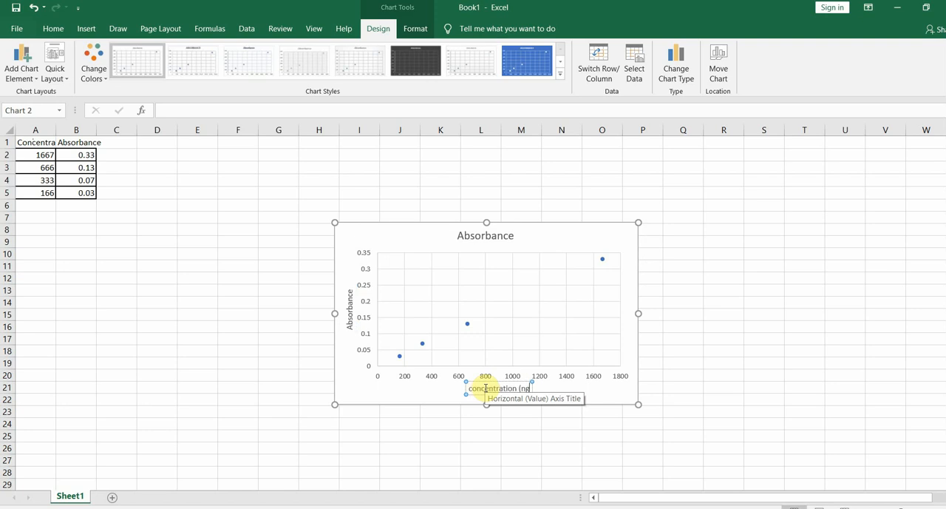
{"action": "type", "text": "/ml"}
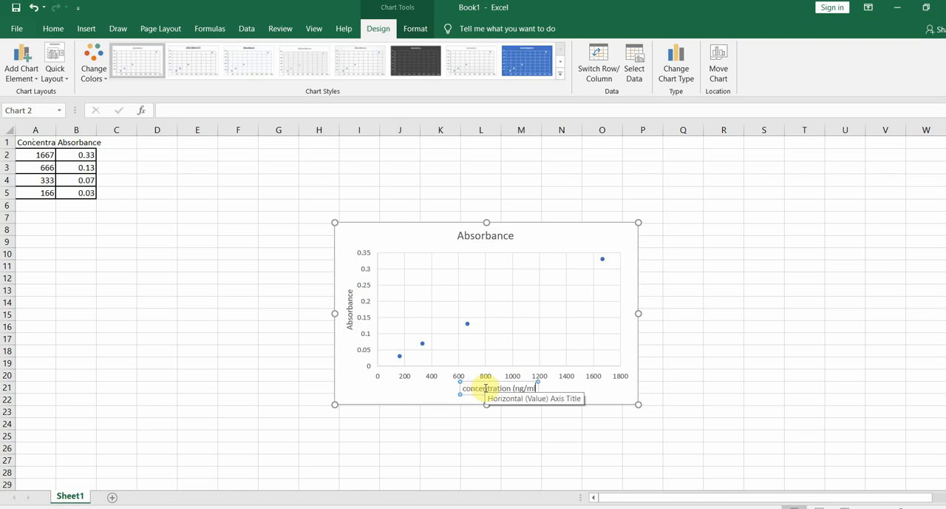
{"action": "type", "text": ")"}
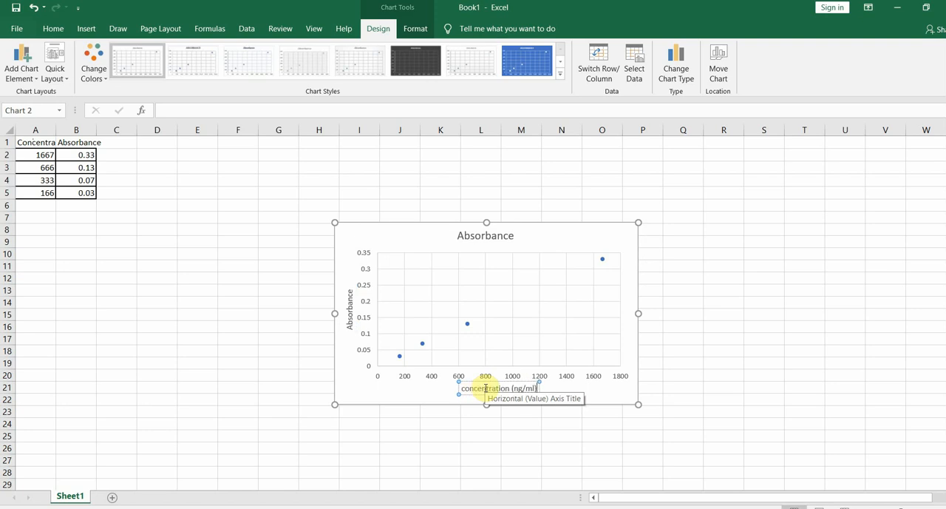
{"action": "left_click", "coordinate": [694, 387]}
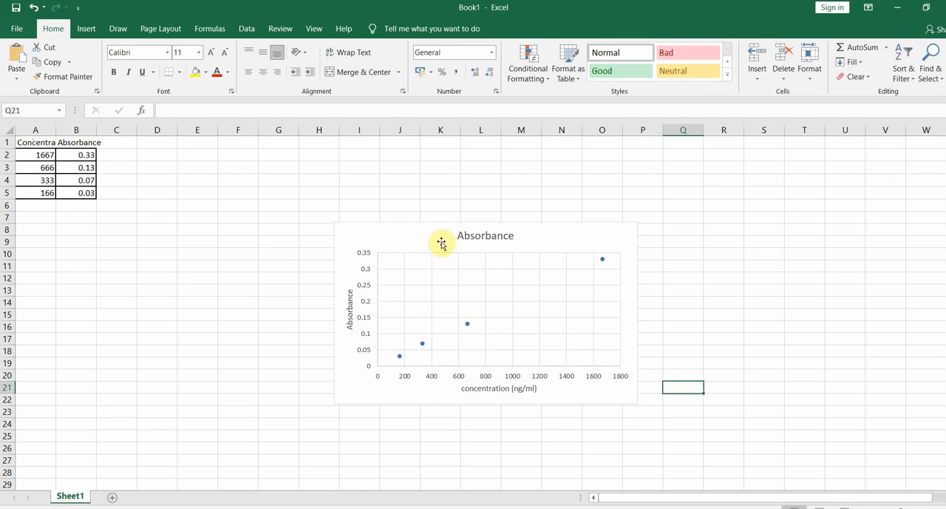
Replace the chart title with "Standard curve"
{"action": "left_click", "coordinate": [466, 235]}
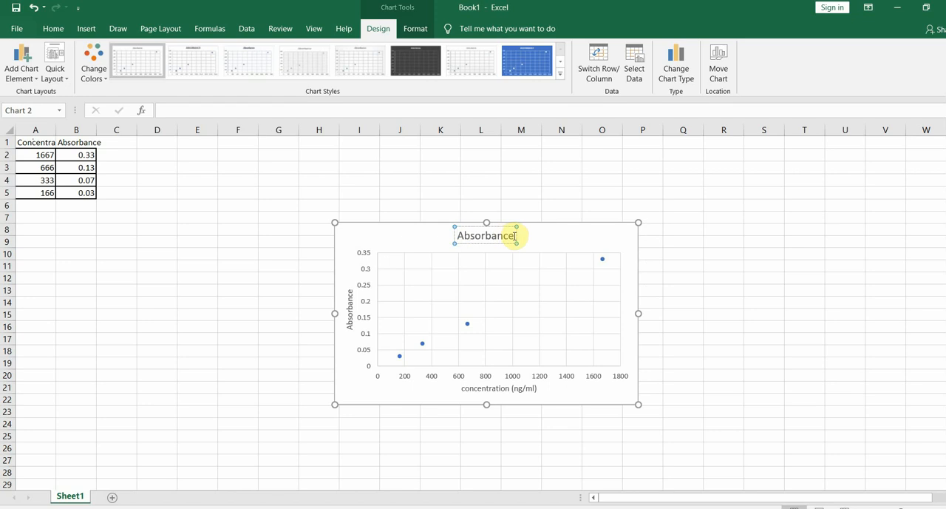
{"action": "key", "text": "BackSpace"}
{"action": "key", "text": "BackSpace"}
{"action": "key", "text": "BackSpace"}
{"action": "key", "text": "BackSpace"}
{"action": "key", "text": "BackSpace"}
{"action": "key", "text": "BackSpace"}
{"action": "key", "text": "BackSpace"}
{"action": "key", "text": "BackSpace"}
{"action": "key", "text": "BackSpace"}
{"action": "key", "text": "BackSpace"}
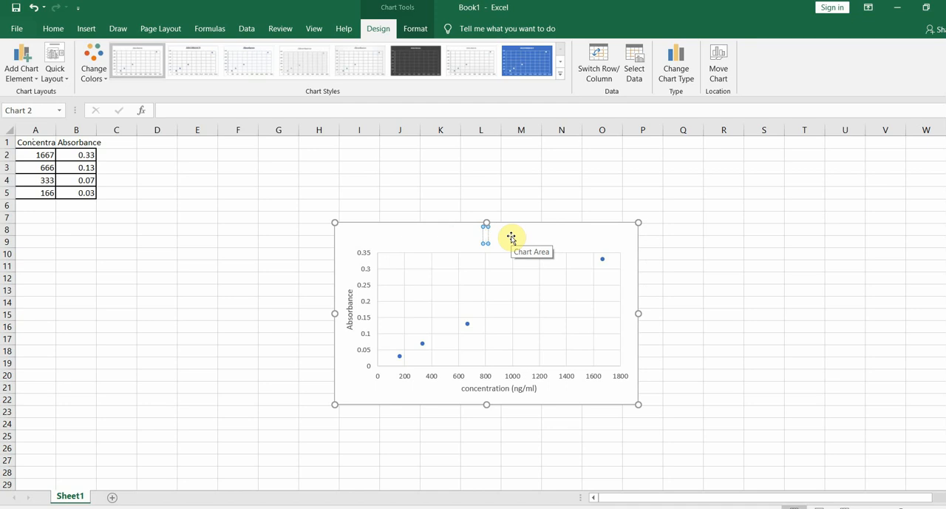
{"action": "type", "text": "Standard curve"}
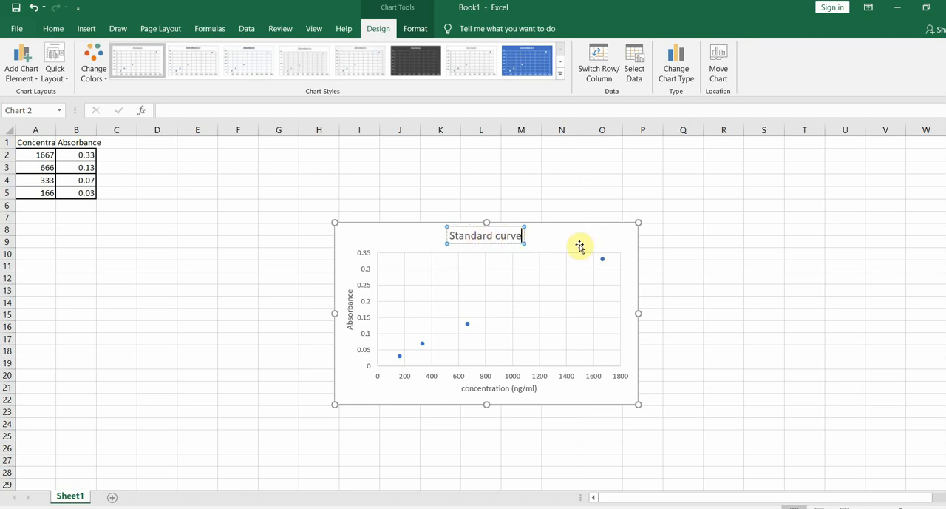
{"action": "left_click", "coordinate": [680, 300]}
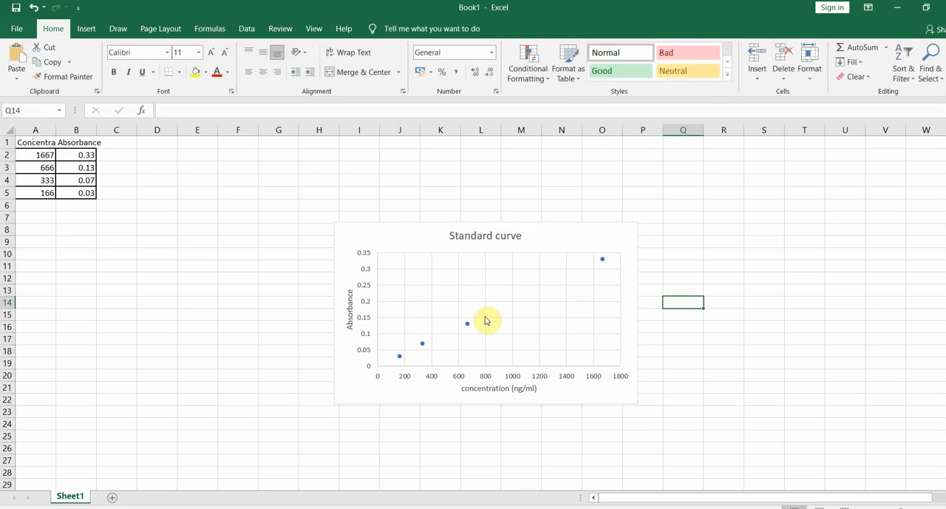
Add a trendline to the chart through its detailed options, using the Linear type
{"action": "left_click", "coordinate": [632, 234]}
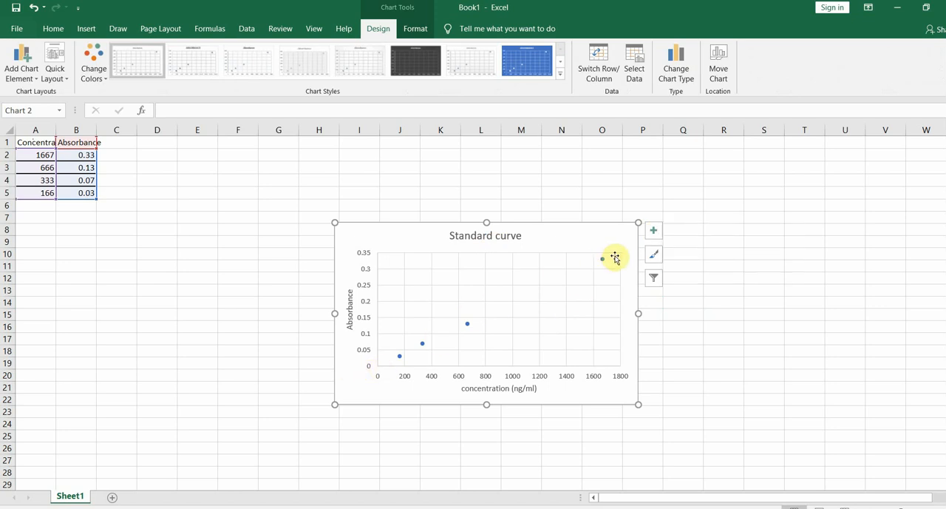
{"action": "left_click", "coordinate": [654, 233]}
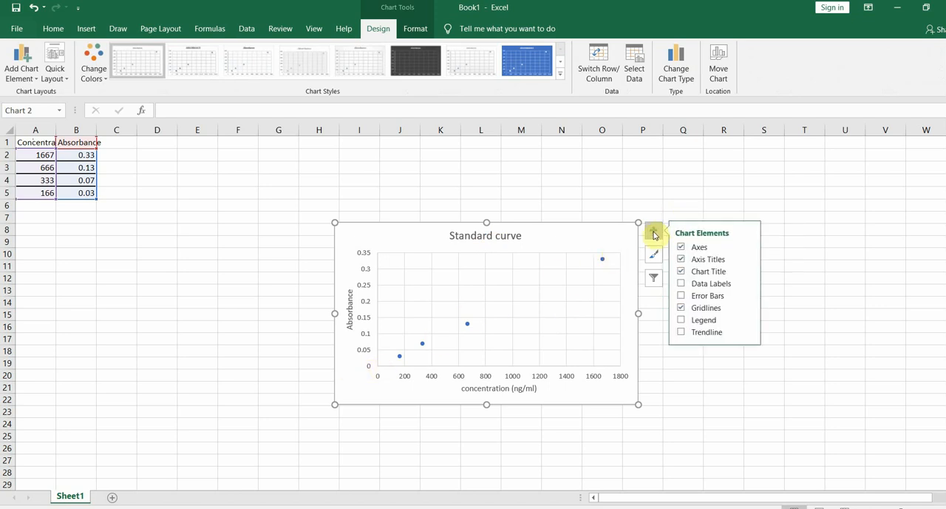
{"action": "left_click", "coordinate": [749, 335]}
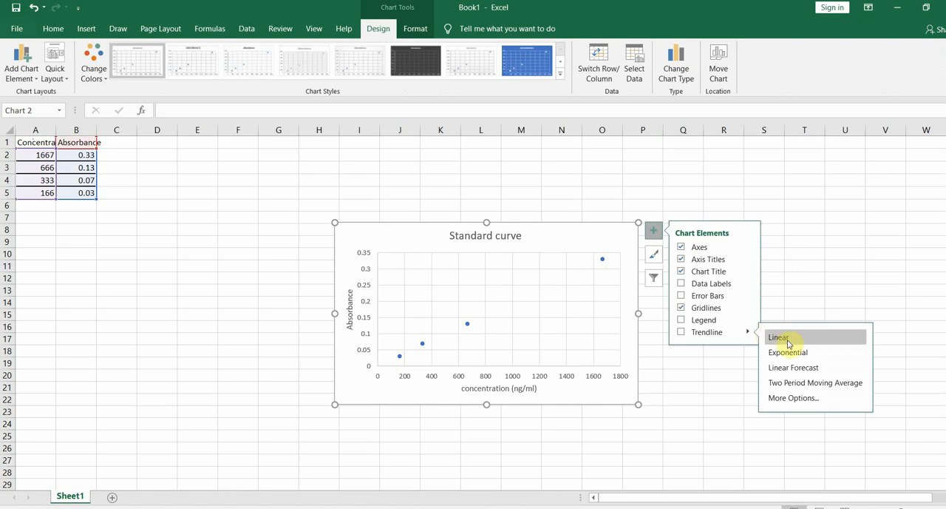
{"action": "left_click", "coordinate": [793, 398]}
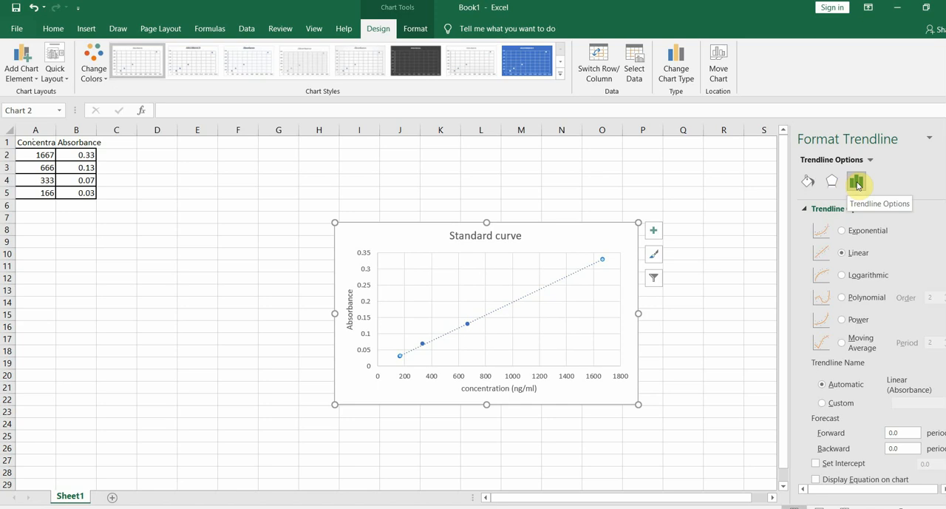
{"action": "left_click", "coordinate": [855, 254]}
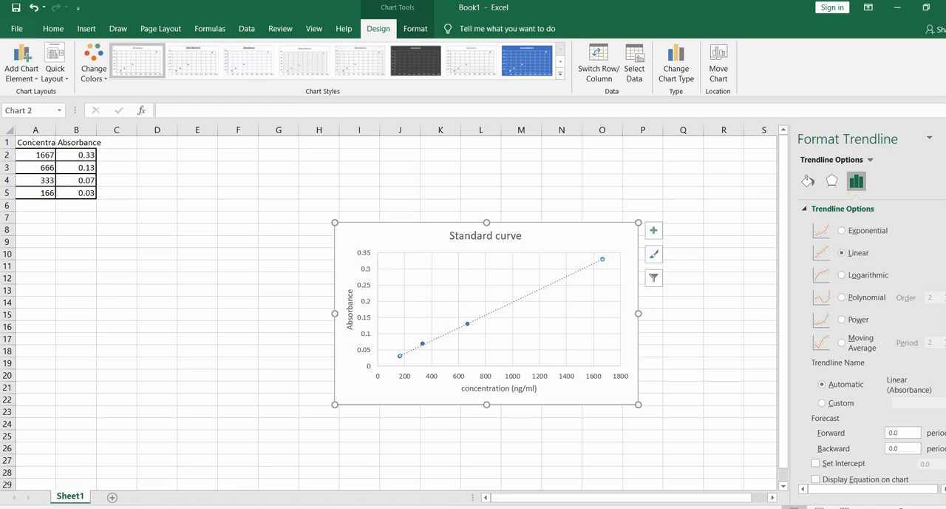
Display the linear trendline's equation and R-squared value on the chart
{"action": "scroll", "coordinate": [924, 332], "scroll_direction": "down", "scroll_amount": 1}
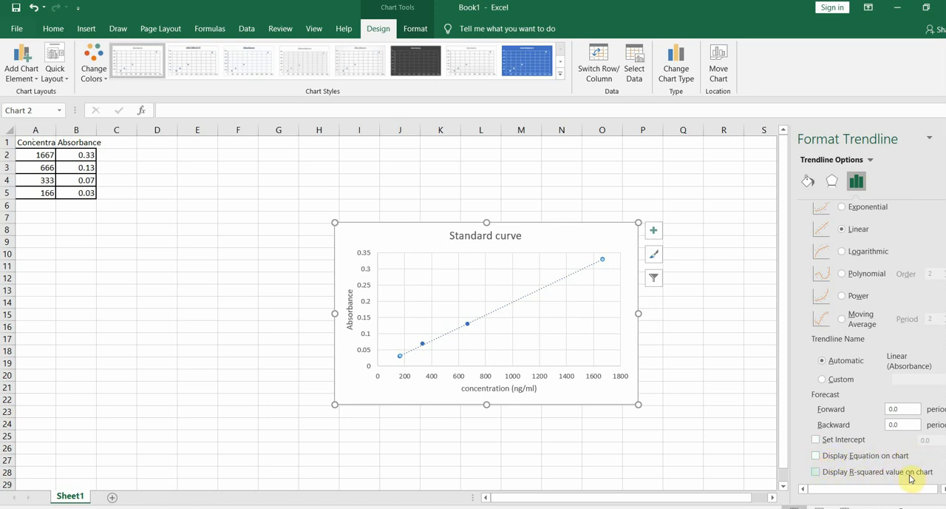
{"action": "left_click", "coordinate": [815, 455]}
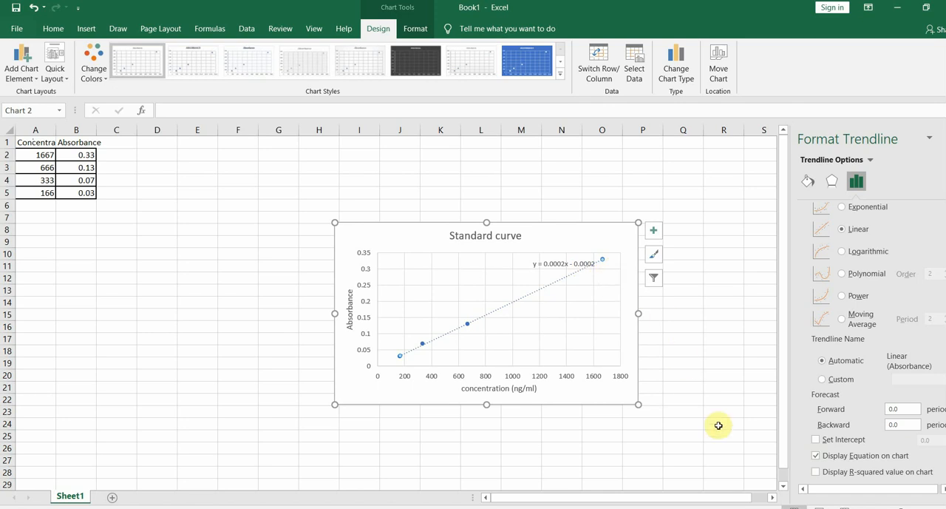
{"action": "left_click", "coordinate": [816, 473]}
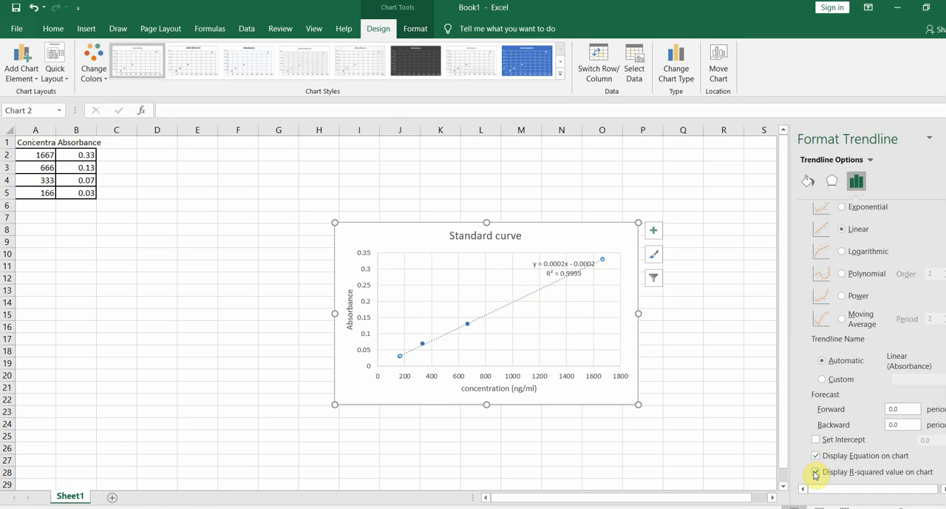
Hide the trendline's R-squared value and move its equation label to the upper-left area of the plot
{"action": "left_click", "coordinate": [816, 473]}
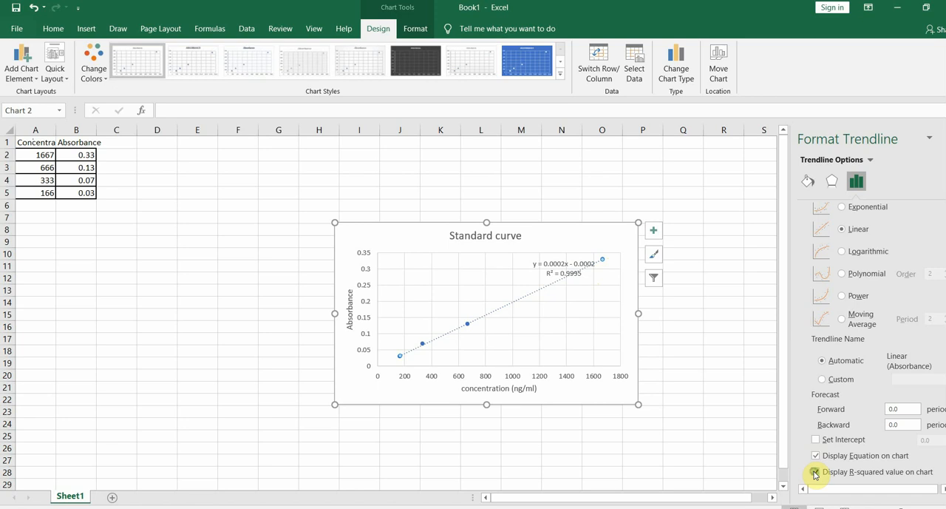
{"action": "left_click", "coordinate": [544, 264]}
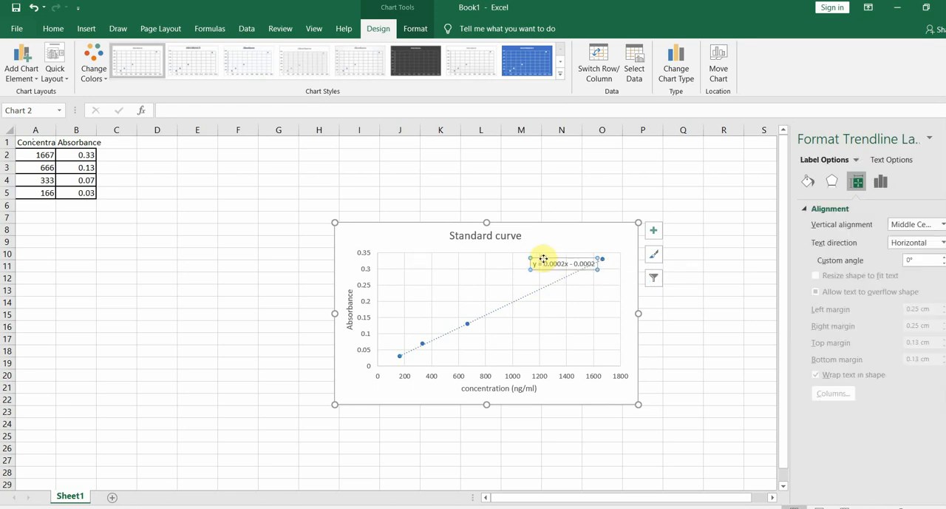
{"action": "left_click_drag", "start_coordinate": [543, 258], "coordinate": [412, 269]}
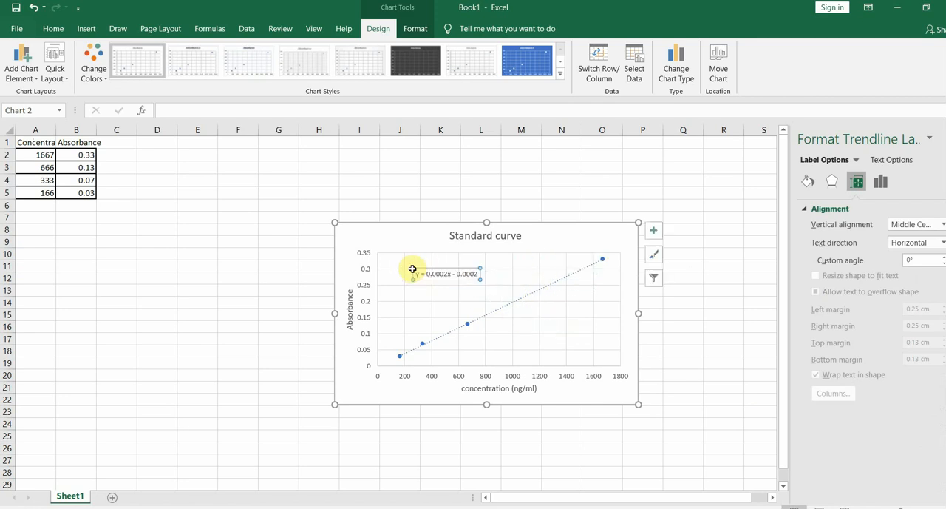
Format the trendline equation label in bold at font size 10.5
{"action": "left_click", "coordinate": [51, 28]}
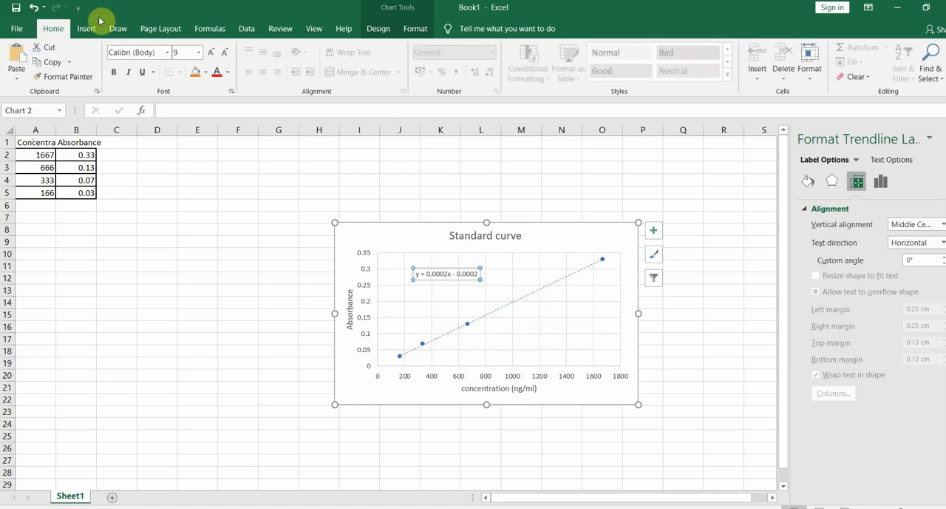
{"action": "left_click", "coordinate": [197, 53]}
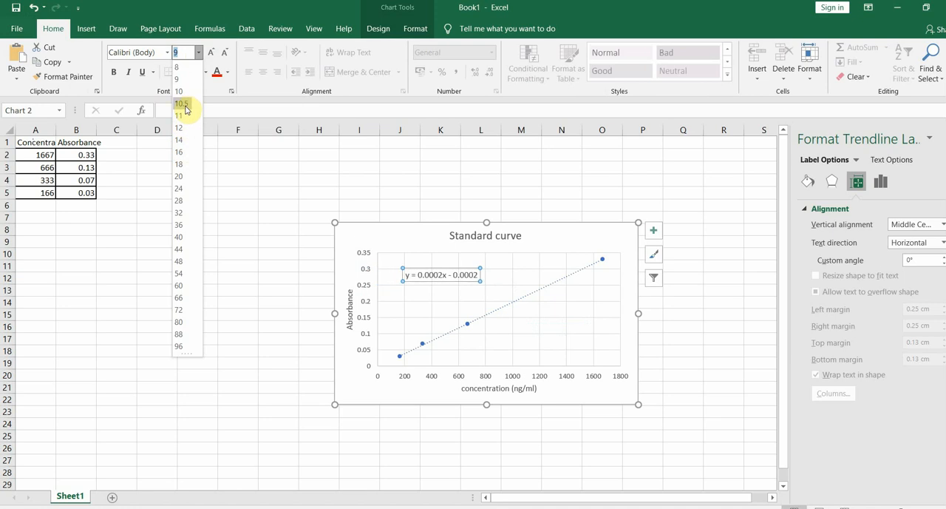
{"action": "left_click", "coordinate": [183, 104]}
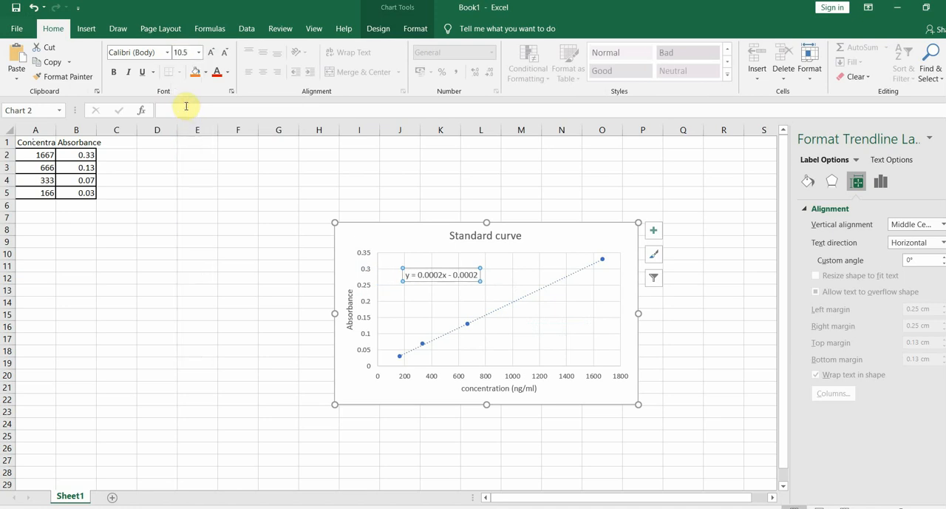
{"action": "left_click", "coordinate": [112, 74]}
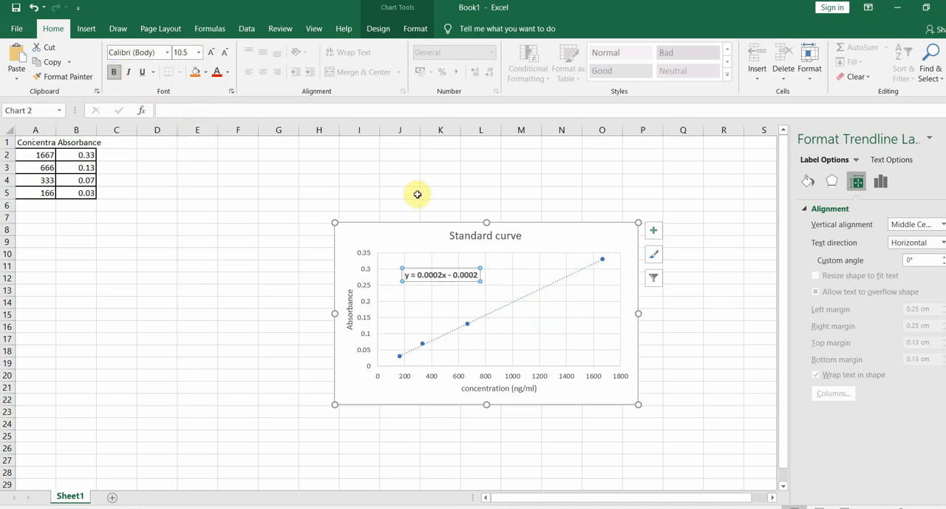
{"action": "left_click", "coordinate": [442, 181]}
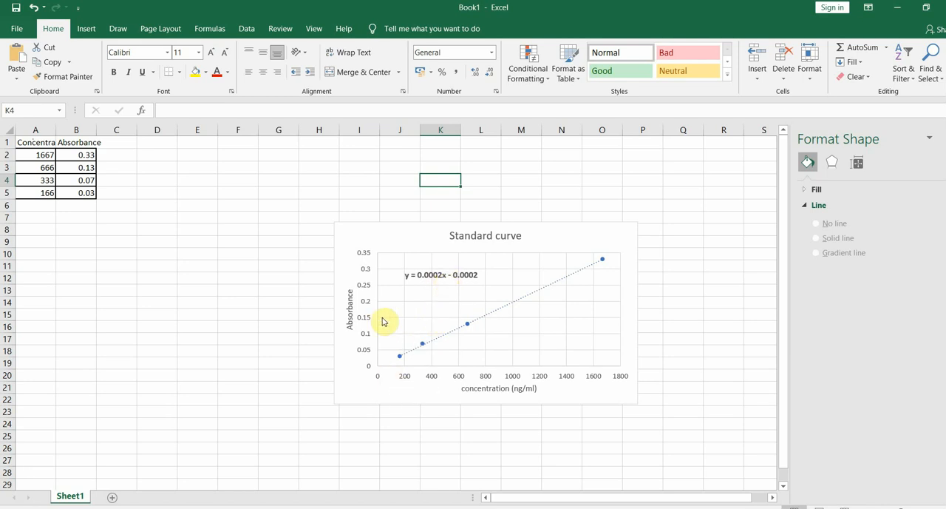
{"action": "left_click", "coordinate": [35, 221]}
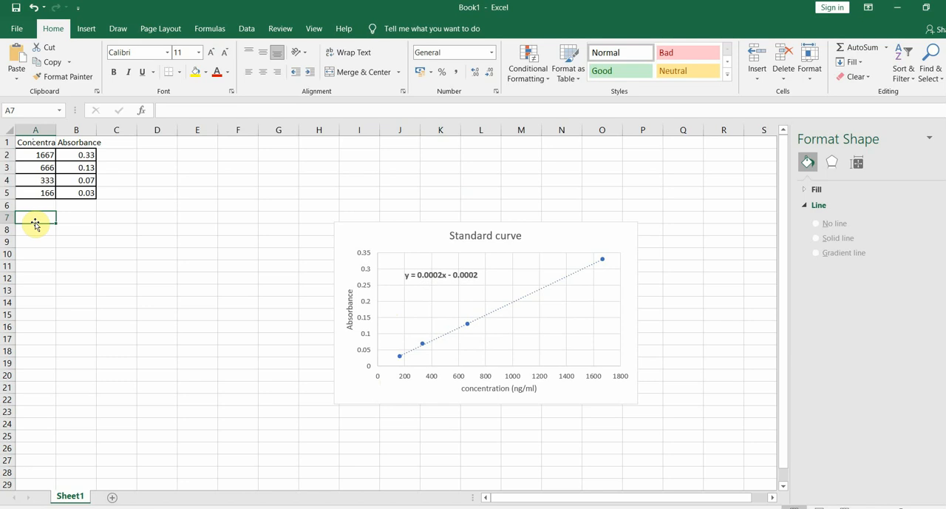
{"action": "type", "text": "0"}
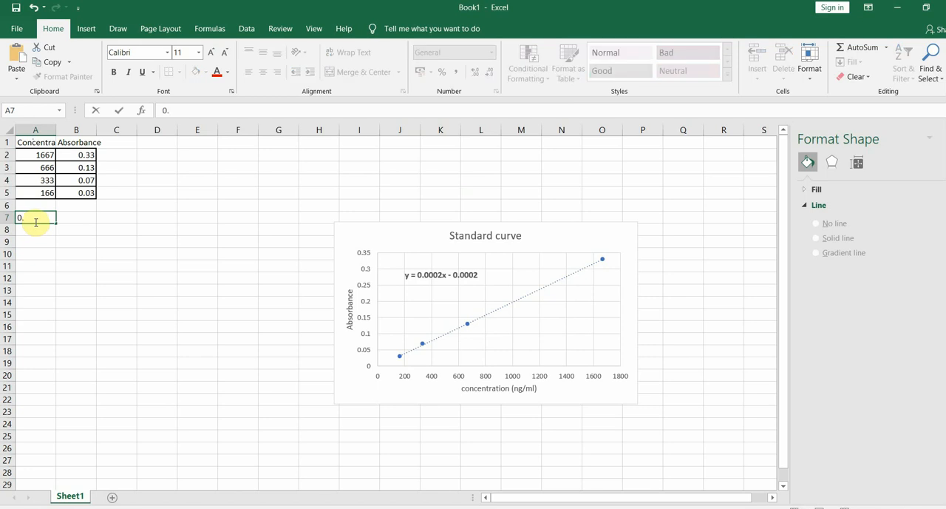
{"action": "key", "text": "BackSpace"}
Enter the sample absorbance value 0.2 in cell B7
{"action": "left_click", "coordinate": [79, 215]}
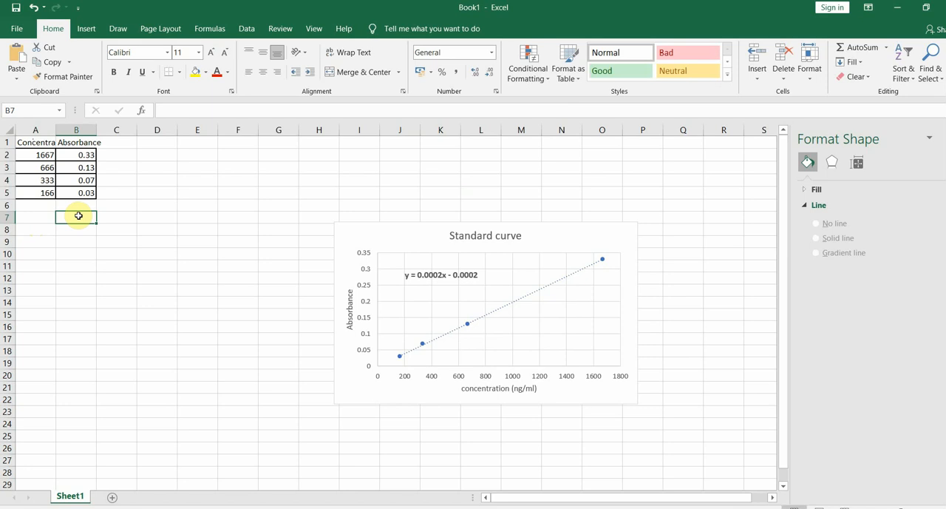
{"action": "type", "text": "0.2"}
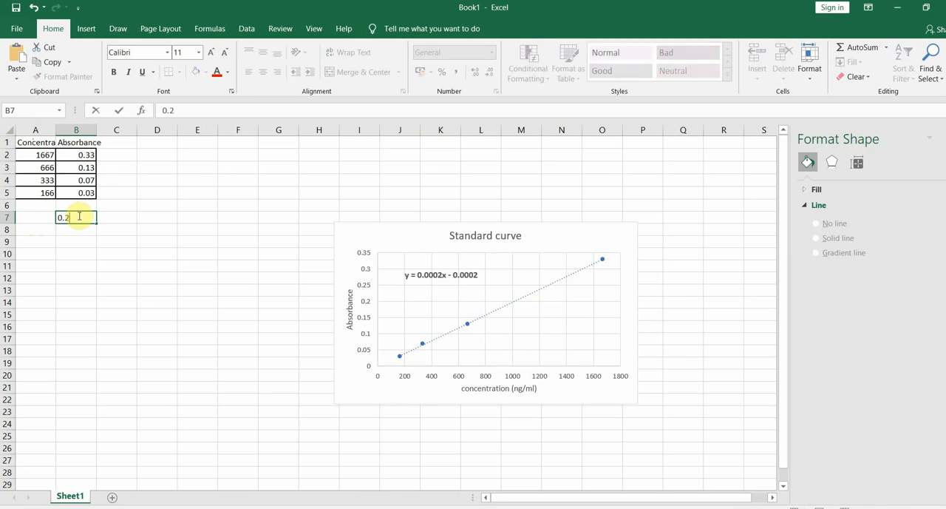
{"action": "left_click", "coordinate": [62, 233]}
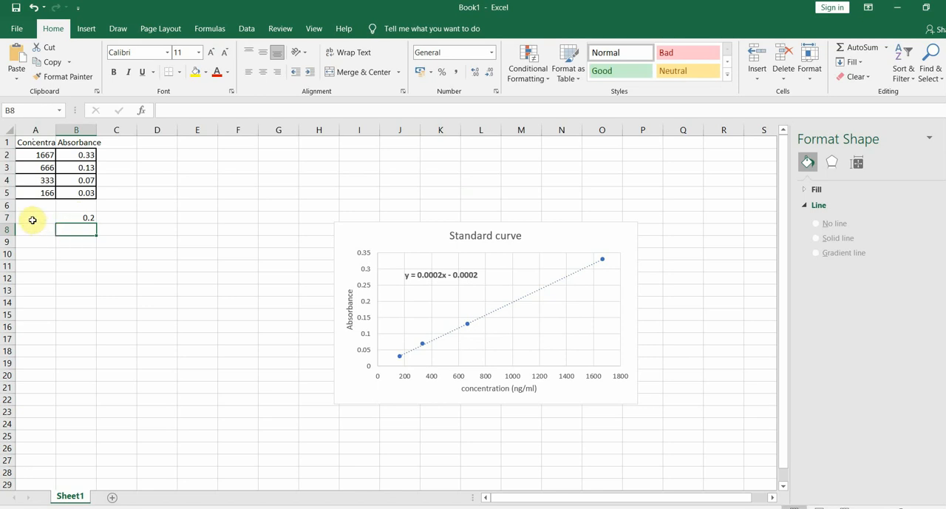
Label cell A7 as "Absorbance" and cell A8 as "Concentration"
{"action": "left_click", "coordinate": [33, 218]}
{"action": "type", "text": "Ab"}
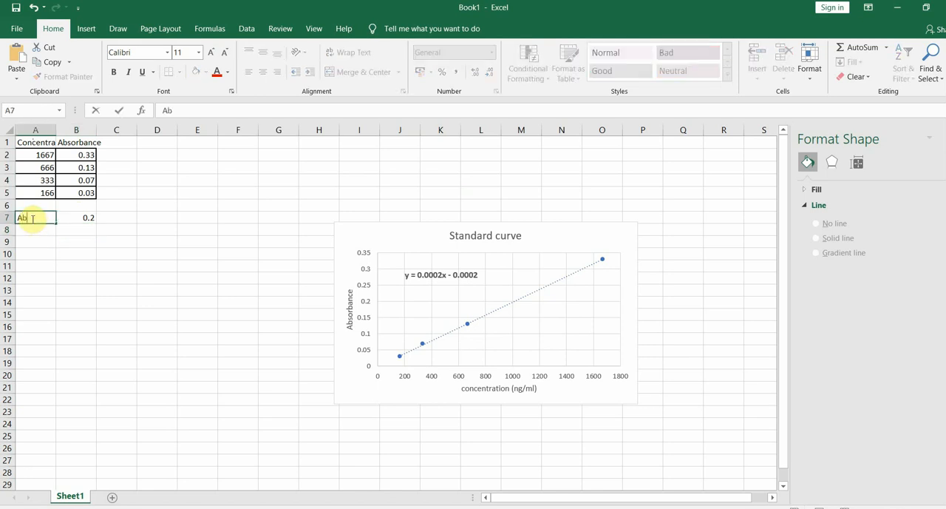
{"action": "type", "text": "sorbance"}
{"action": "left_click", "coordinate": [30, 231]}
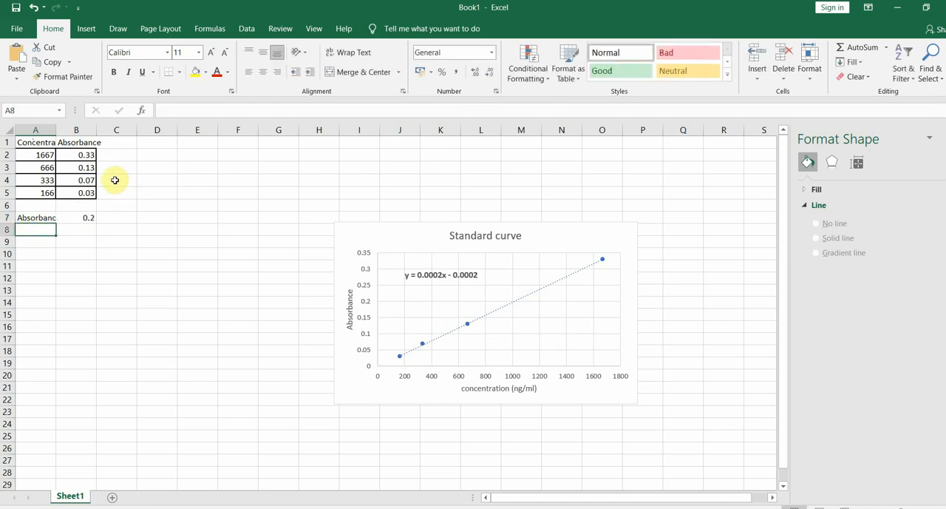
{"action": "type", "text": "Con"}
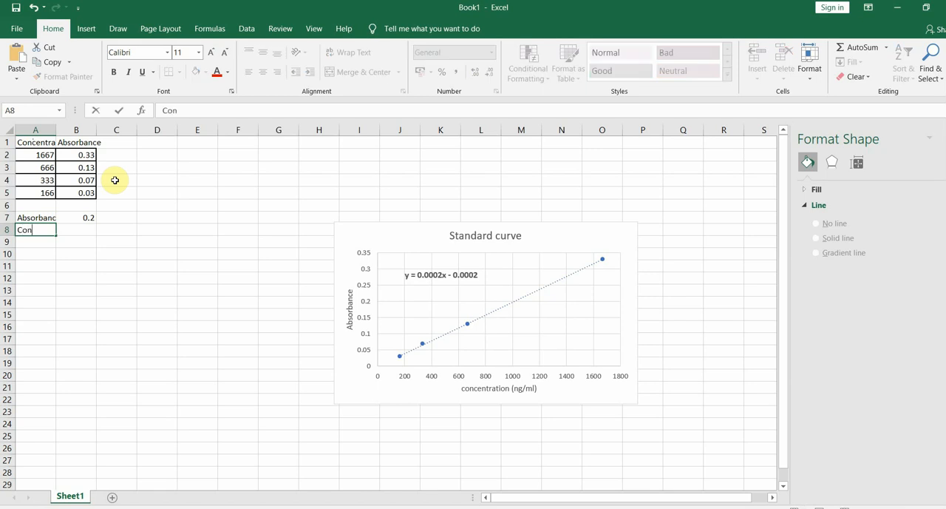
{"action": "type", "text": "cen"}
{"action": "type", "text": "tration"}
{"action": "left_click", "coordinate": [135, 232]}
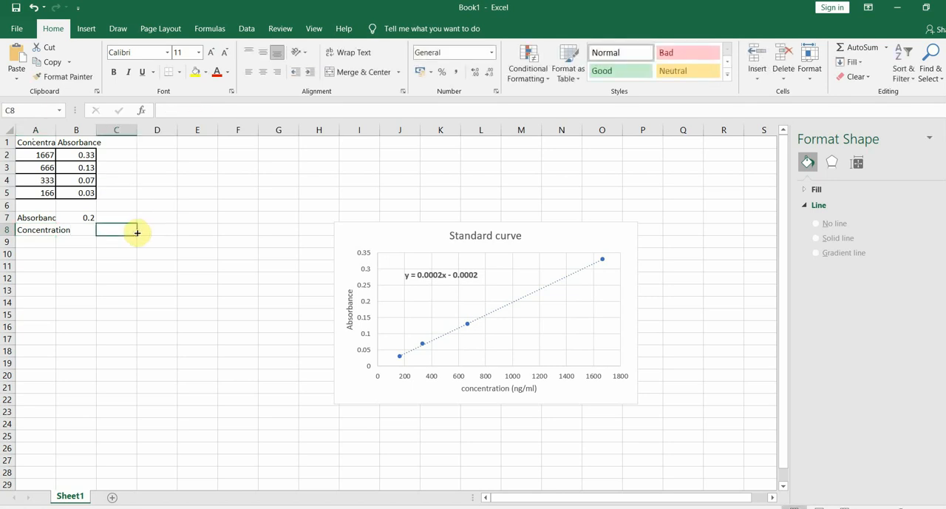
Calculate the sample's concentration in B8 with a TREND formula using known y's A2:A5, known x's B2:B5 and new x B7
{"action": "left_click", "coordinate": [84, 230]}
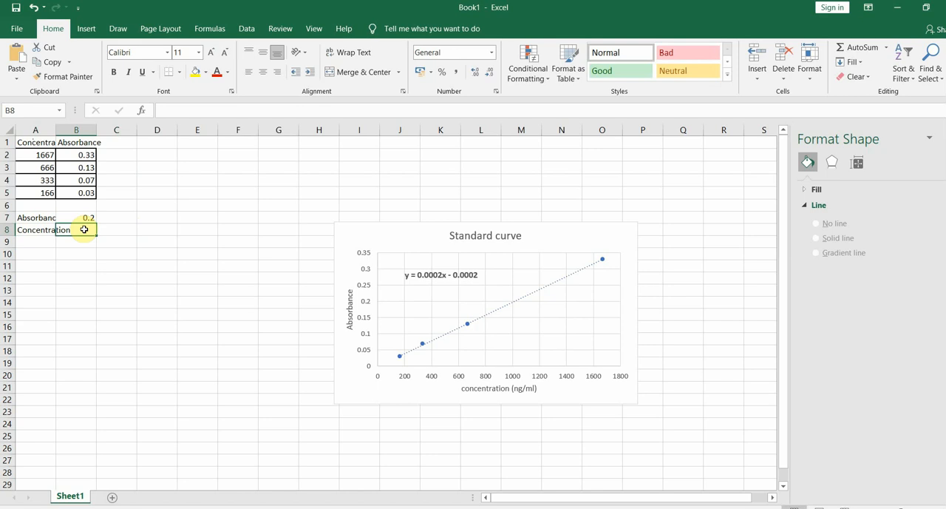
{"action": "left_click", "coordinate": [173, 110]}
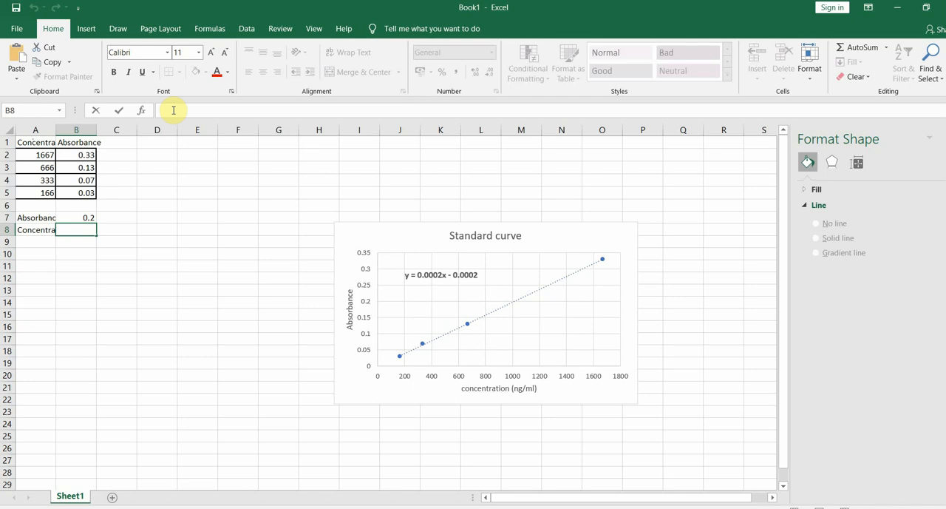
{"action": "type", "text": "+"}
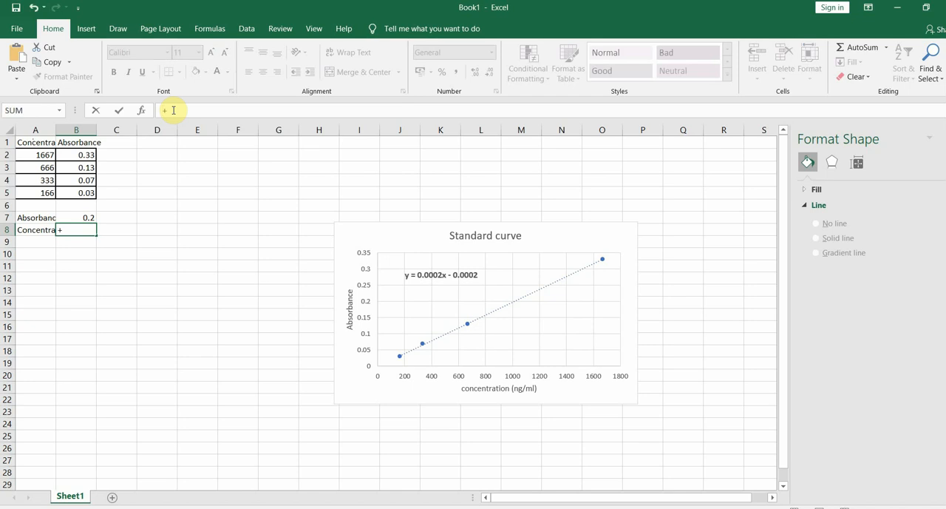
{"action": "key", "text": "BackSpace"}
{"action": "type", "text": "=tre"}
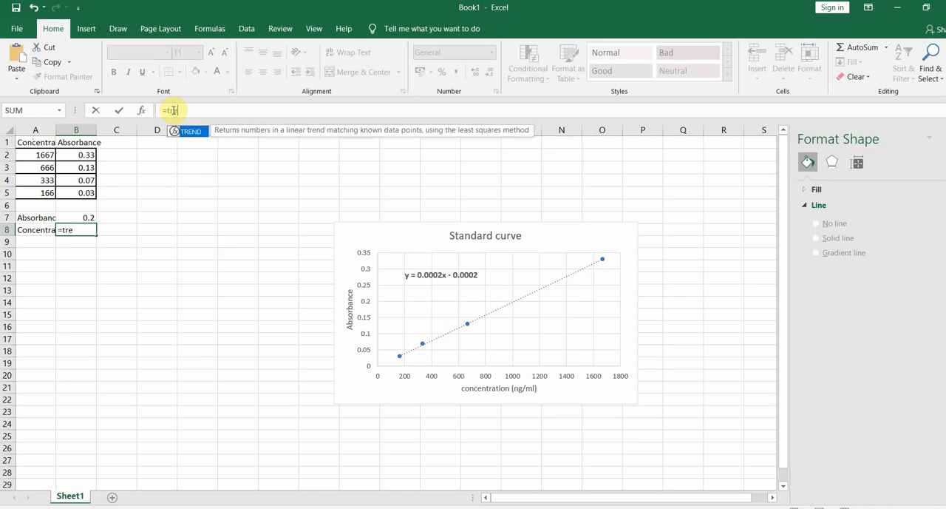
{"action": "type", "text": "nd("}
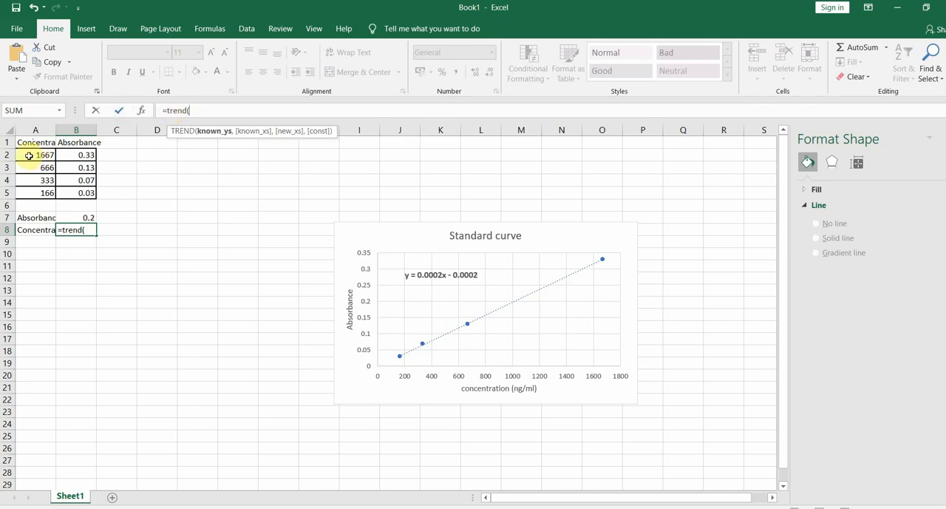
{"action": "left_click_drag", "start_coordinate": [22, 154], "coordinate": [32, 194]}
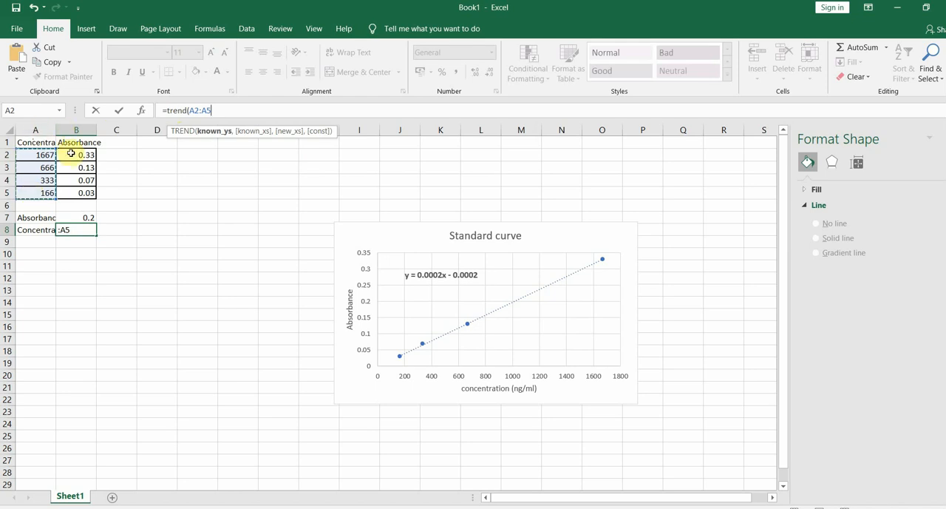
{"action": "type", "text": ","}
{"action": "left_click_drag", "start_coordinate": [69, 155], "coordinate": [72, 190]}
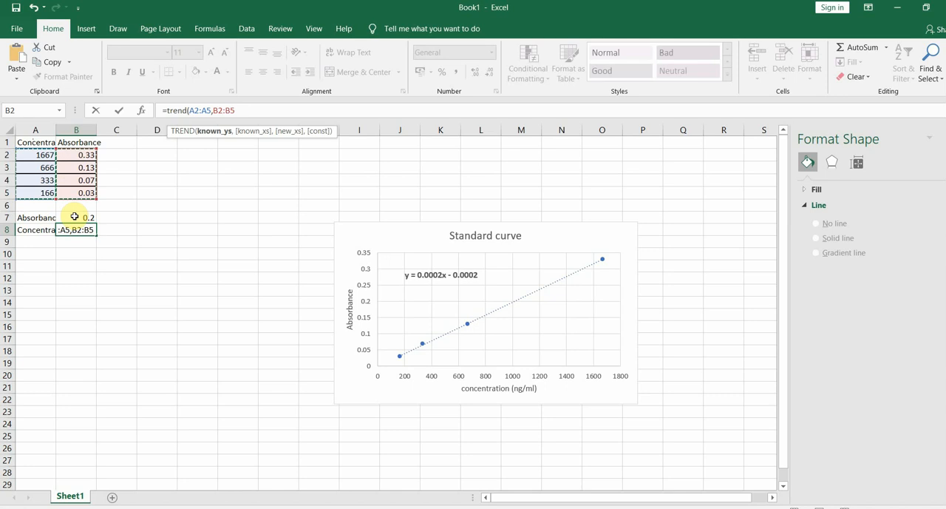
{"action": "type", "text": ","}
{"action": "left_click", "coordinate": [74, 216]}
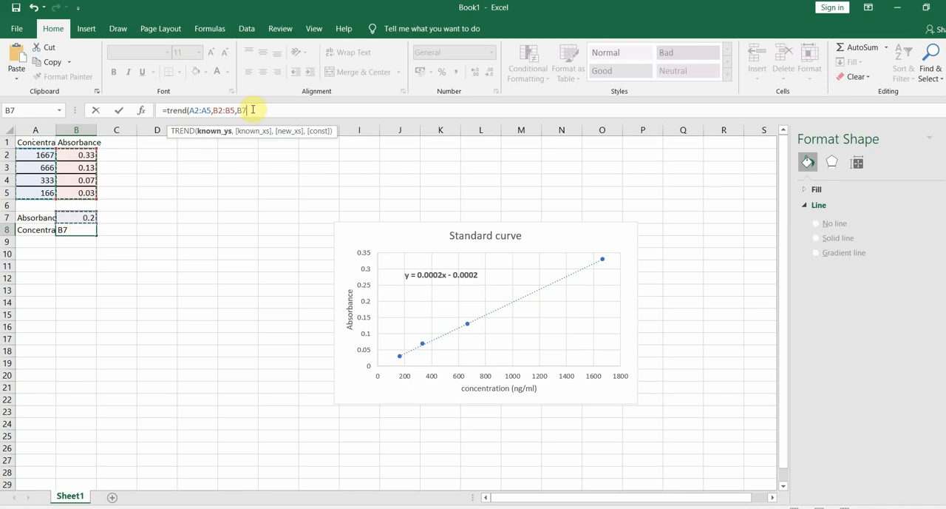
{"action": "type", "text": ")"}
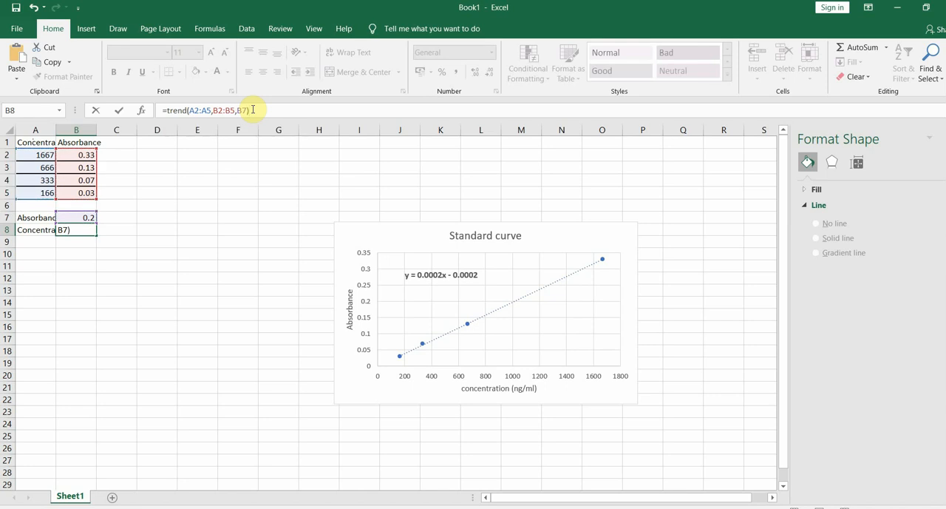
{"action": "key", "text": "Return"}
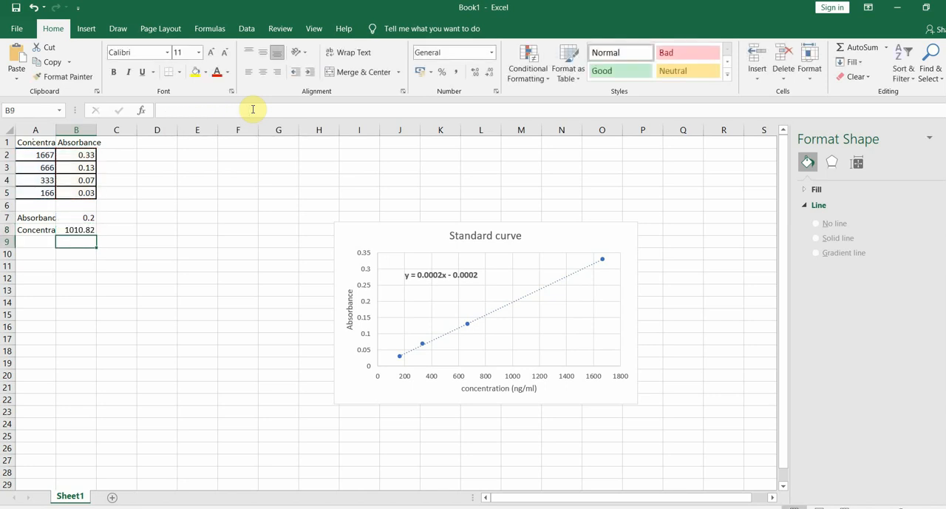
{"action": "left_click", "coordinate": [68, 229]}
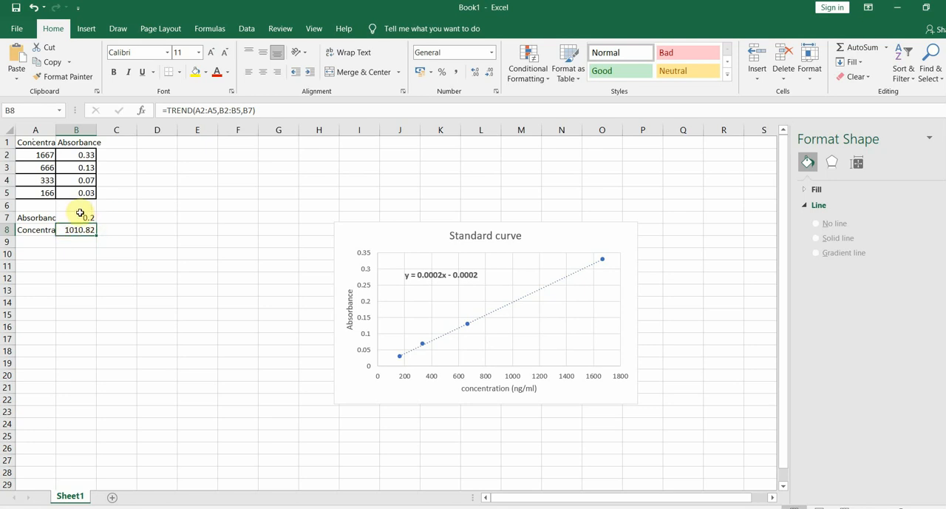
{"action": "left_click", "coordinate": [86, 216]}
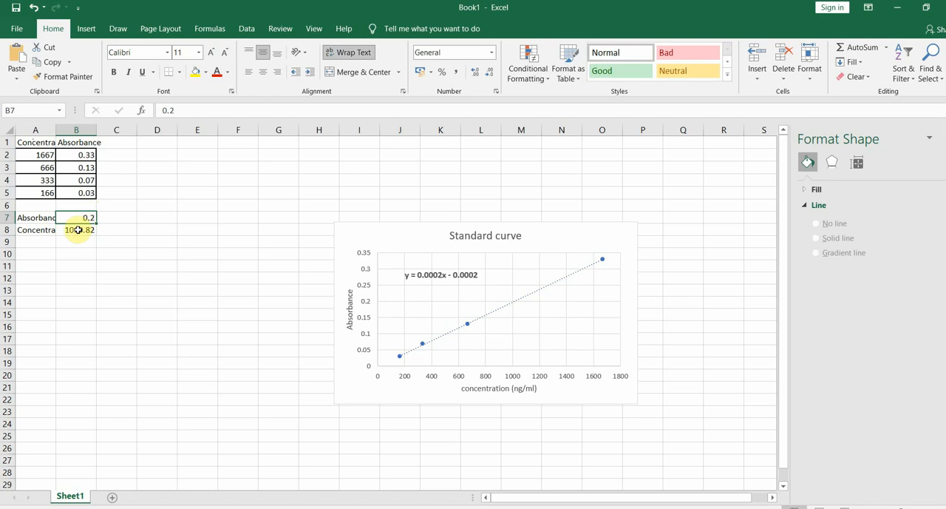
{"action": "left_click", "coordinate": [76, 230]}
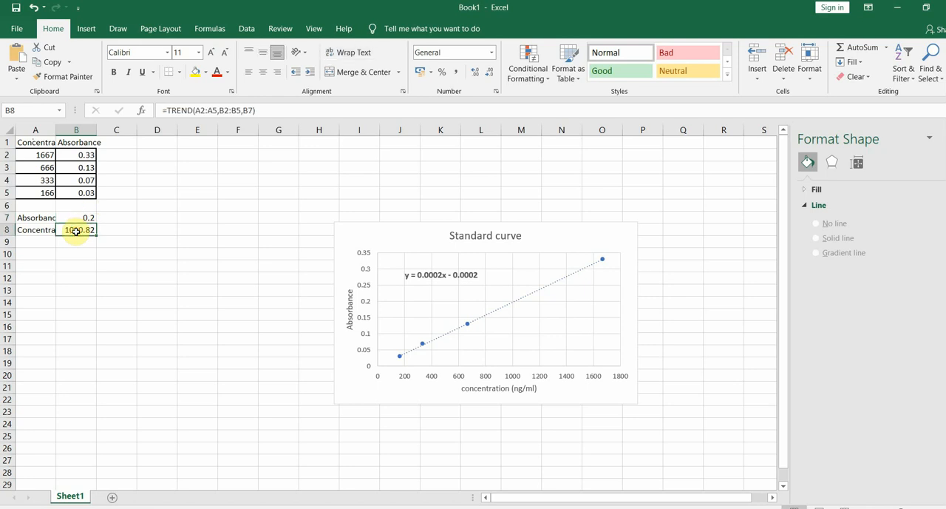